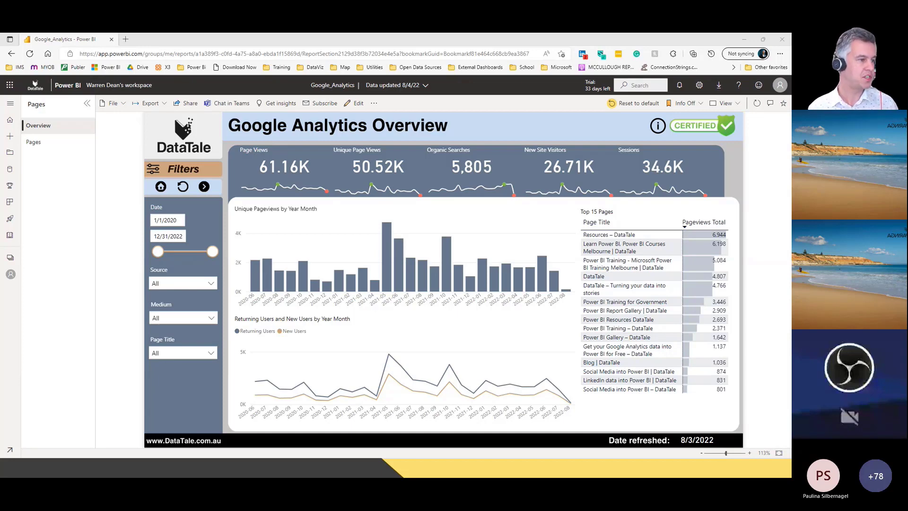
Step: Show the info callout overlay on the Overview page and close it again
mouse_move(332, 191)
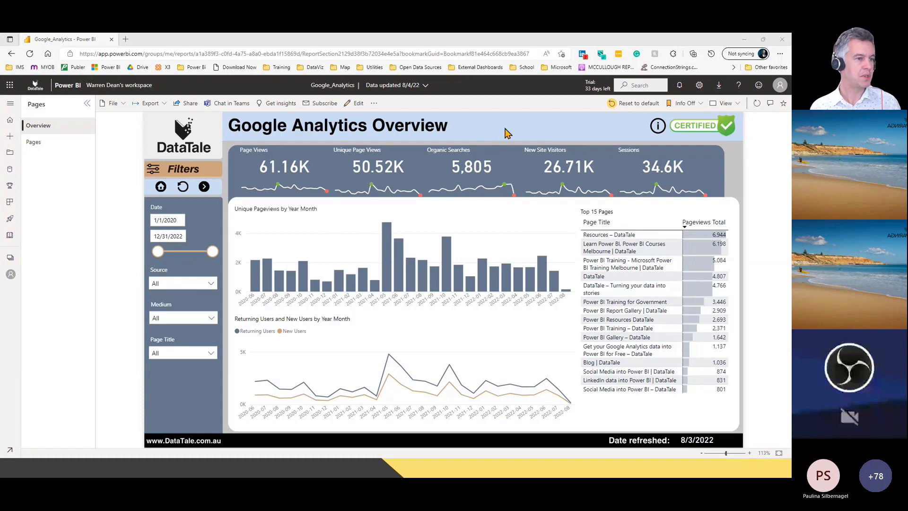
left_click(658, 127)
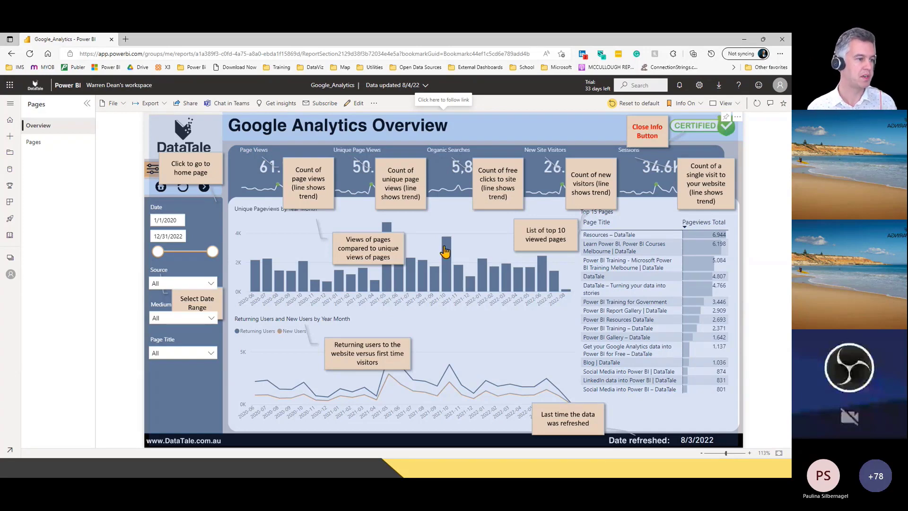
left_click(659, 128)
left_click(659, 129)
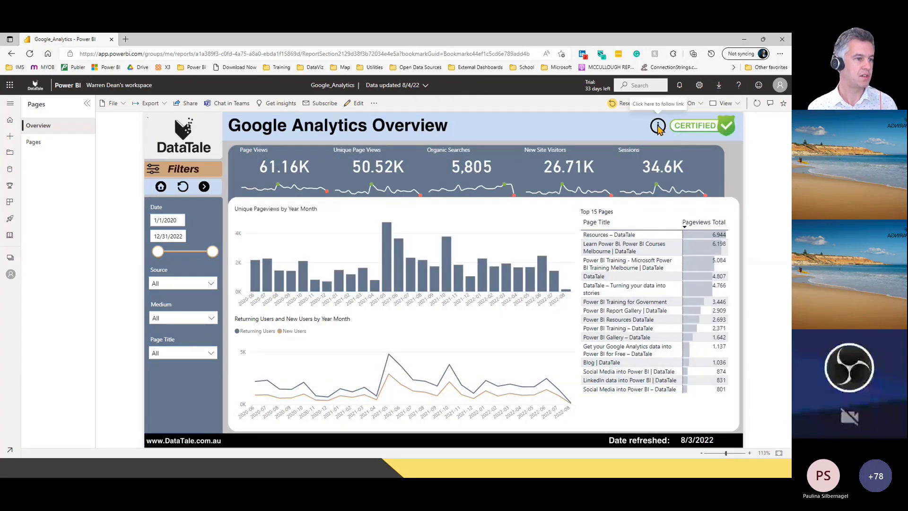
Step: Toggle the info overlay on and off once more, then go to the Pages report page
left_click(638, 137)
left_click(657, 127)
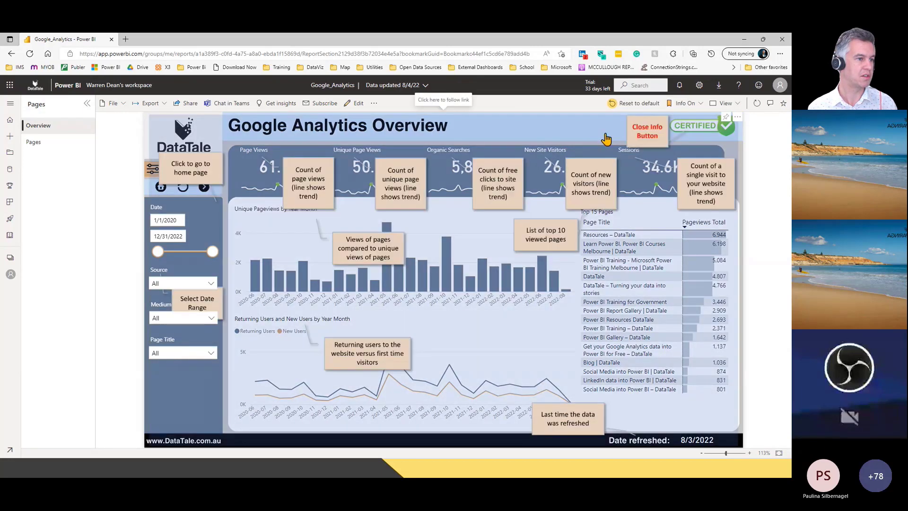
left_click(646, 135)
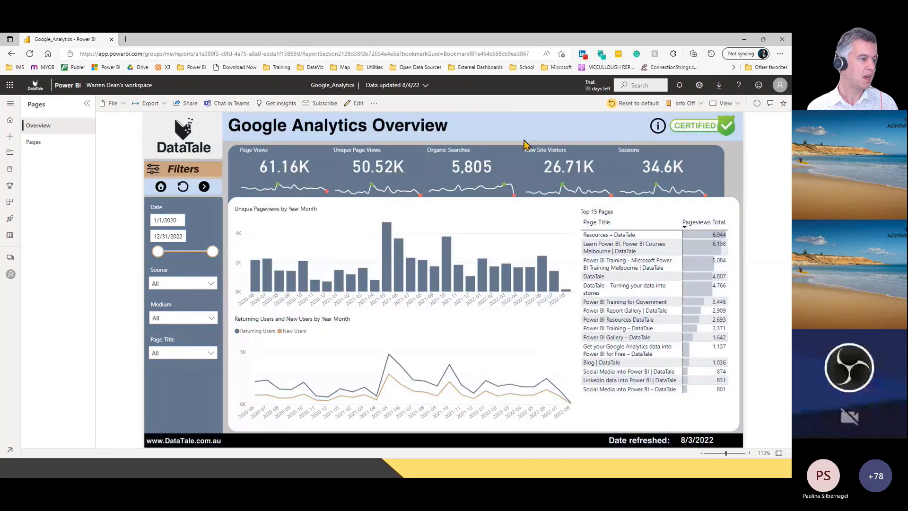
left_click(204, 188)
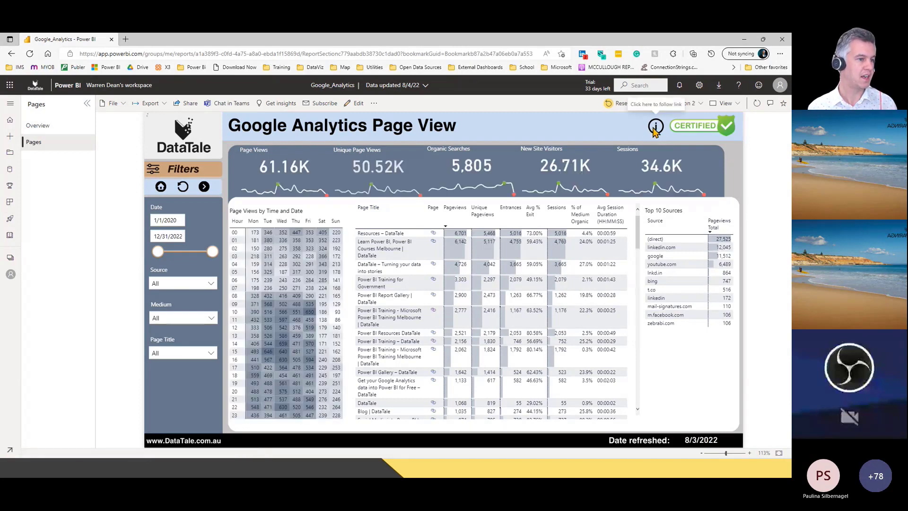
Step: Show the info overlay on the Page View page and dismiss it by clicking the overlay
left_click(655, 128)
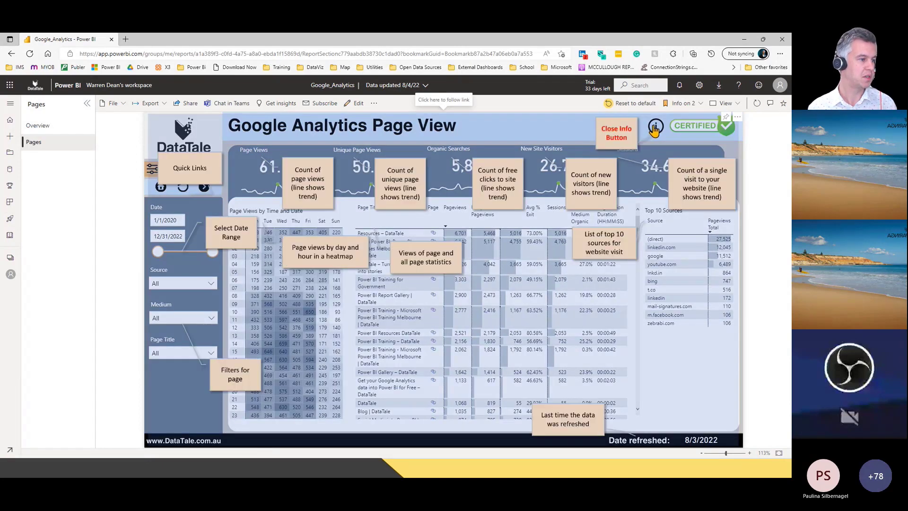
left_click(657, 128)
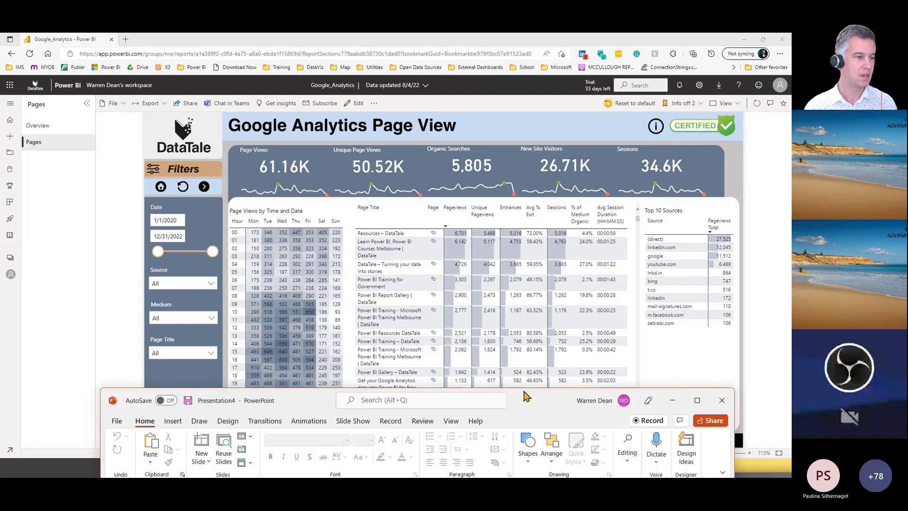
Step: Switch to Power BI Desktop and collapse the Fields and Visualizations panes
left_click(646, 128)
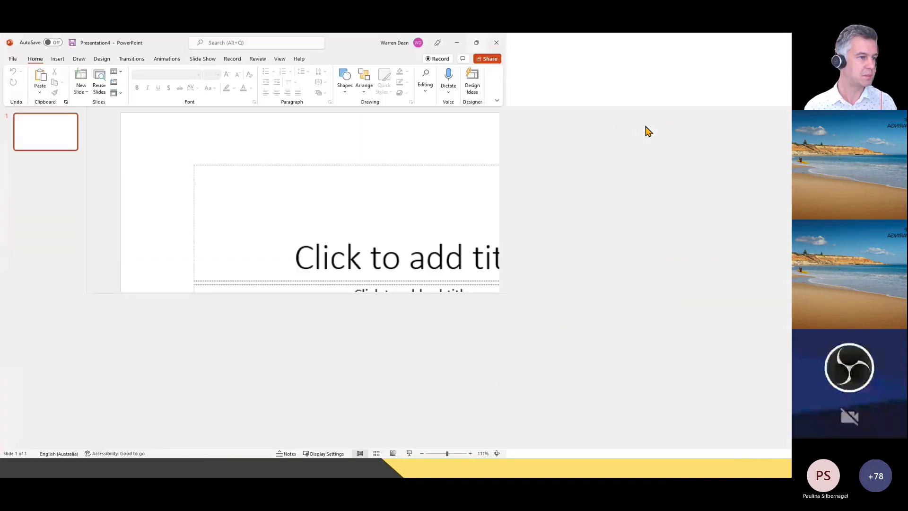
key("alt+Tab")
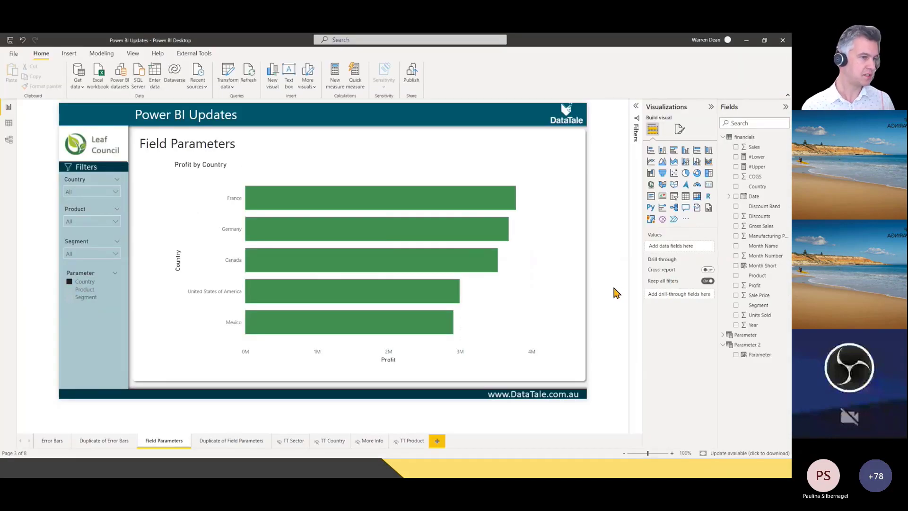
left_click(785, 107)
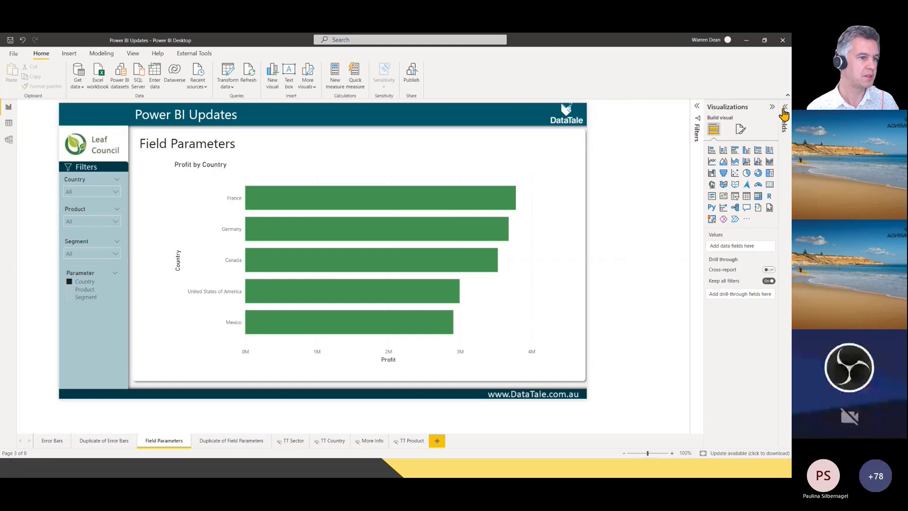
left_click(773, 108)
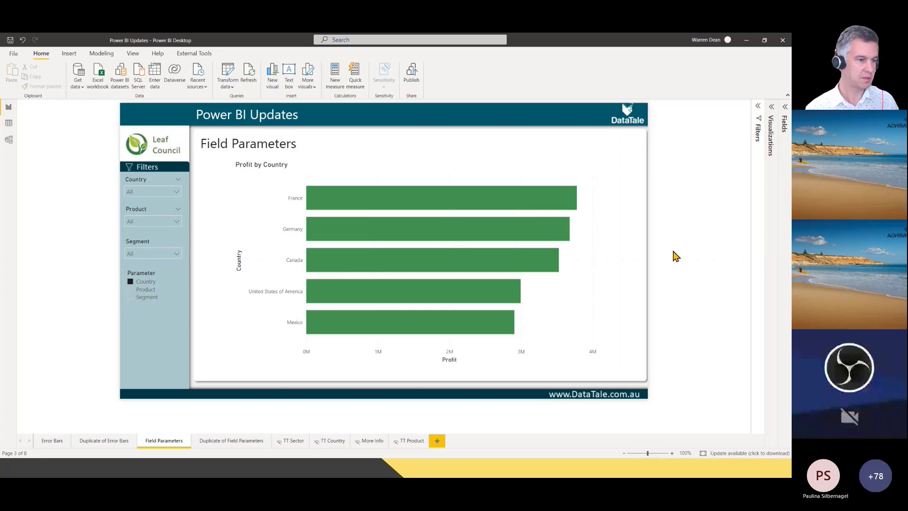
Step: Screenshot the Field Parameters report area with Print Screen, then minimize Power BI
key("Print")
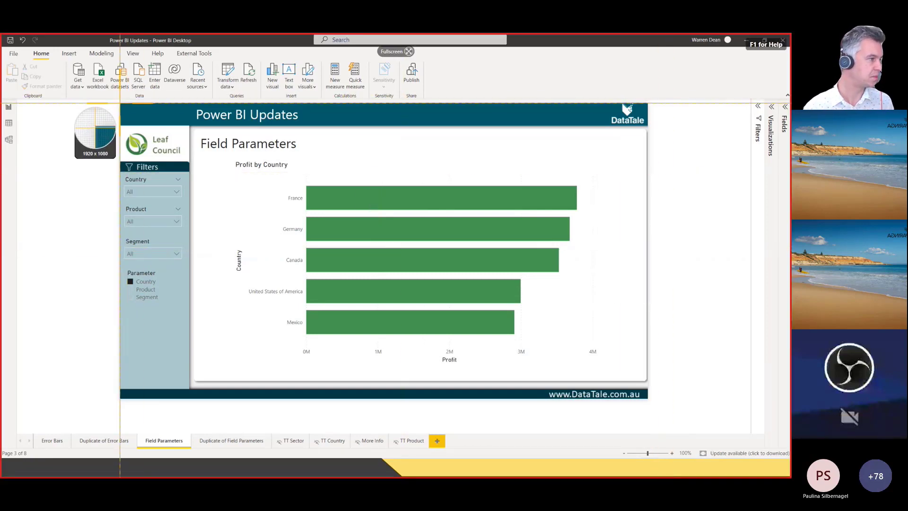
left_click_drag(120, 103, 649, 399)
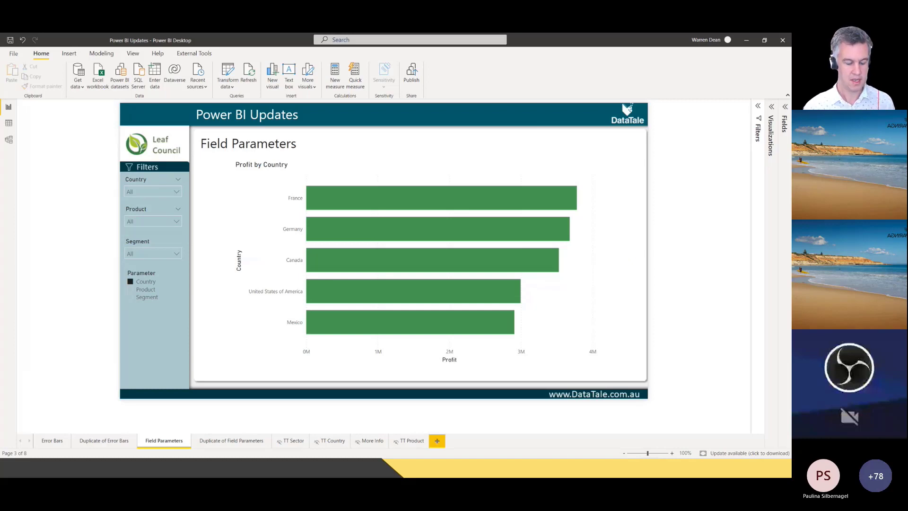
left_click(748, 42)
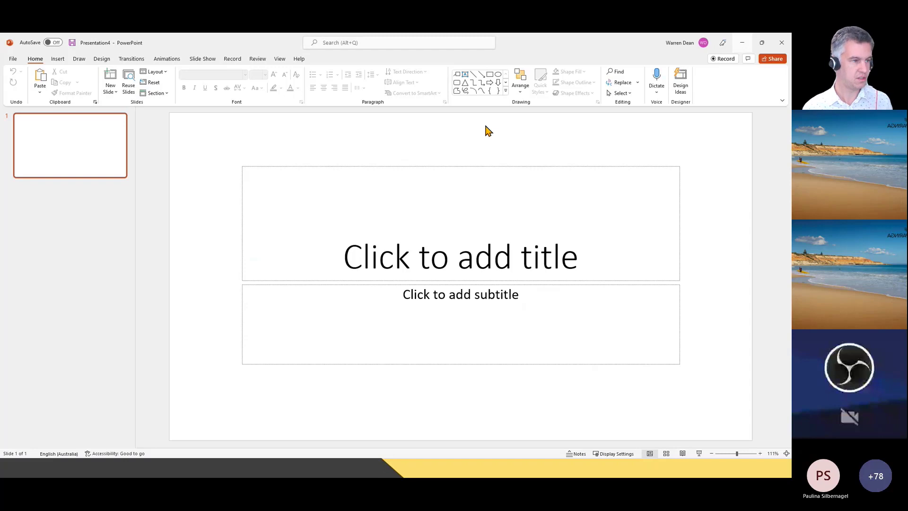
Step: Paste the Field Parameters screenshot onto slide 1, move it top-left, enlarge it to fill the slide, and close Design Ideas
key("ctrl+v")
left_click_drag(470, 164, 415, 126)
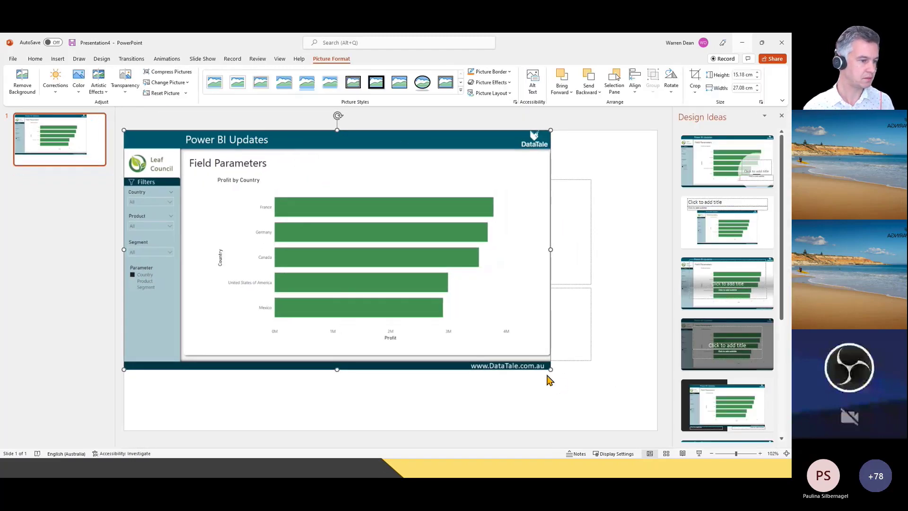
left_click_drag(551, 369, 658, 425)
left_click(782, 116)
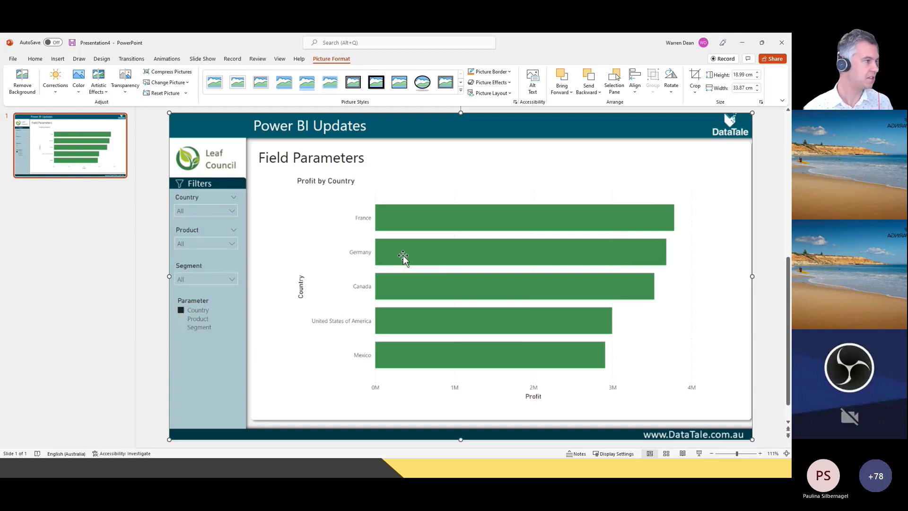
Step: Draw an arrow line from the Parameter slicer toward the chart
left_click(58, 60)
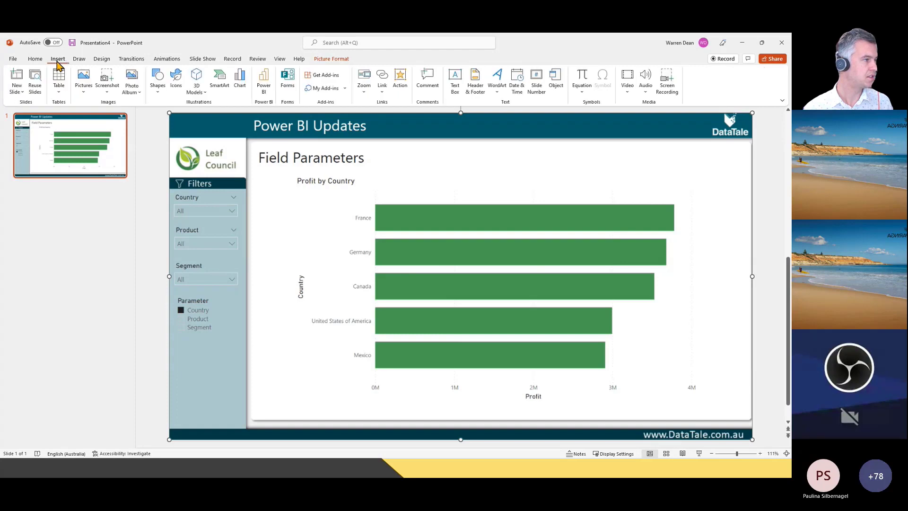
left_click(158, 90)
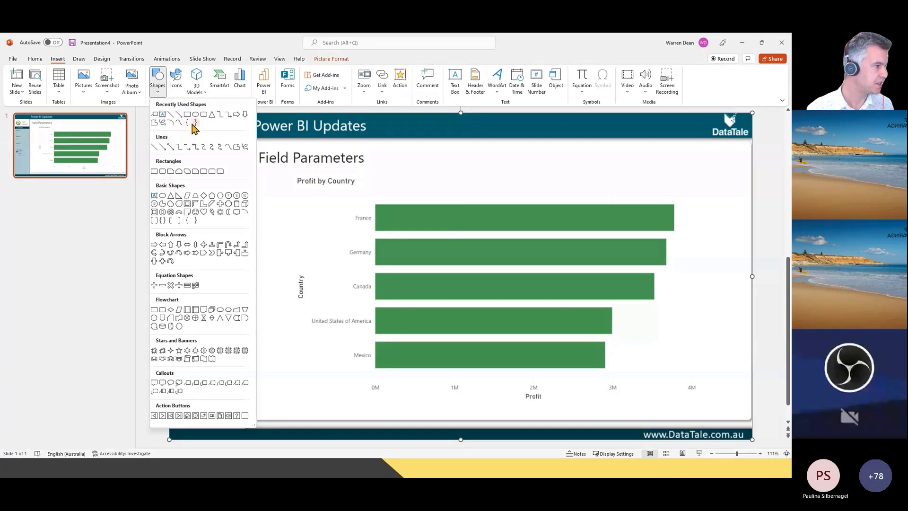
left_click(171, 151)
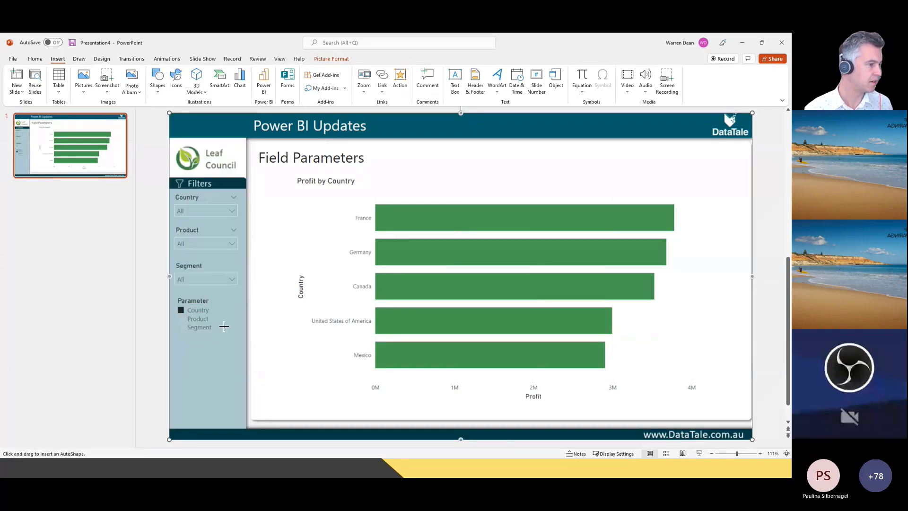
left_click_drag(218, 303, 333, 304)
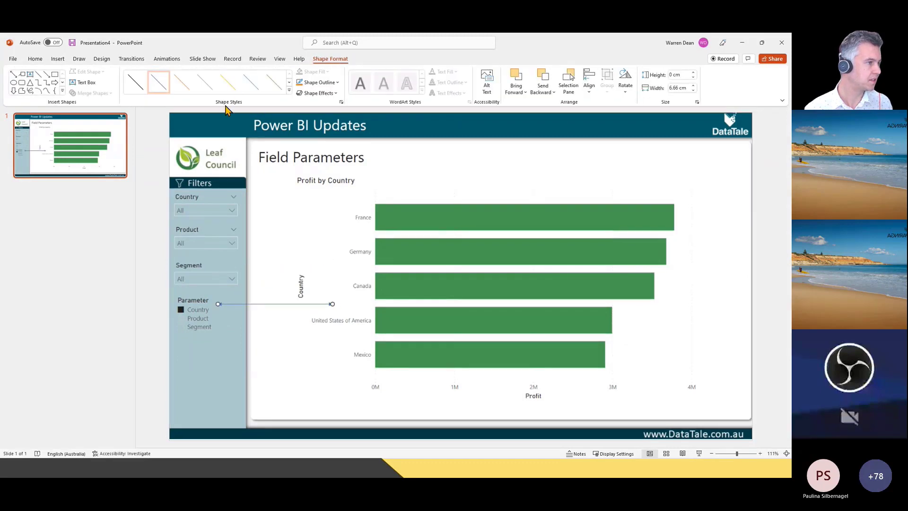
Step: Give the arrow a 4½ pt dark orange outline
left_click(337, 83)
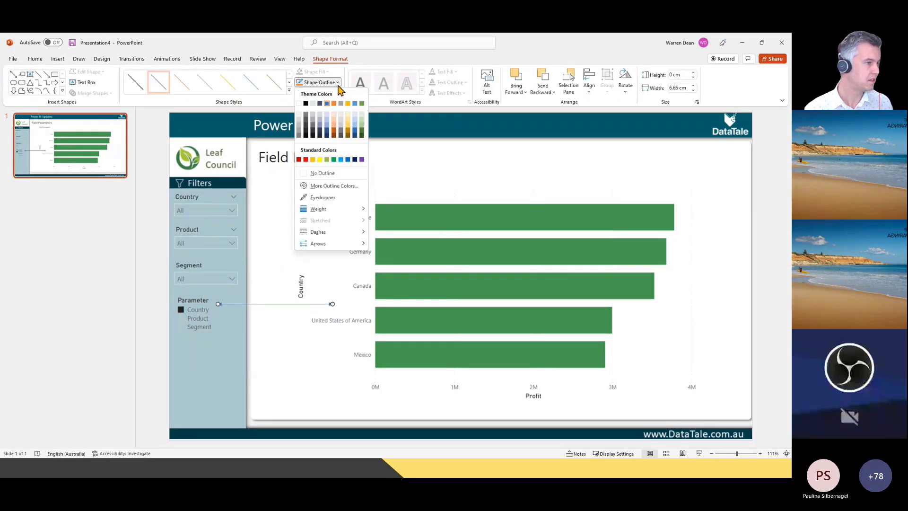
left_click(312, 160)
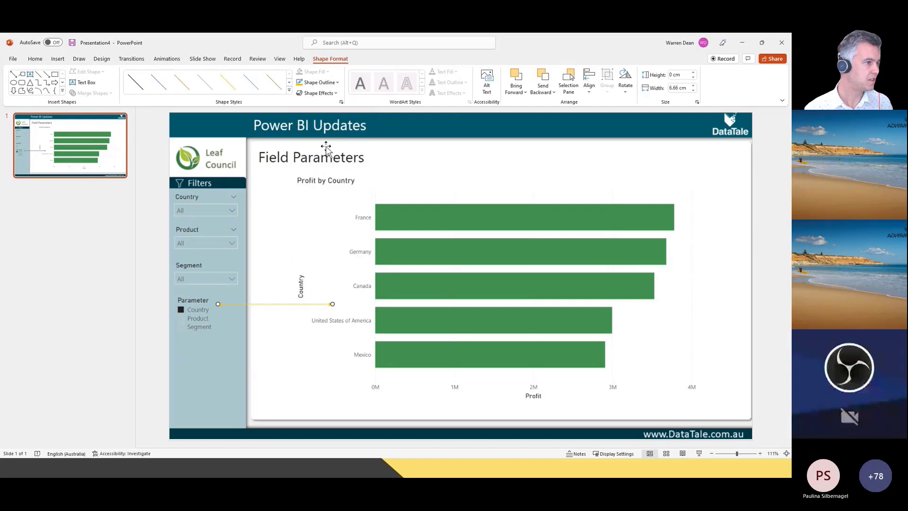
left_click(337, 84)
left_click(337, 83)
left_click(337, 83)
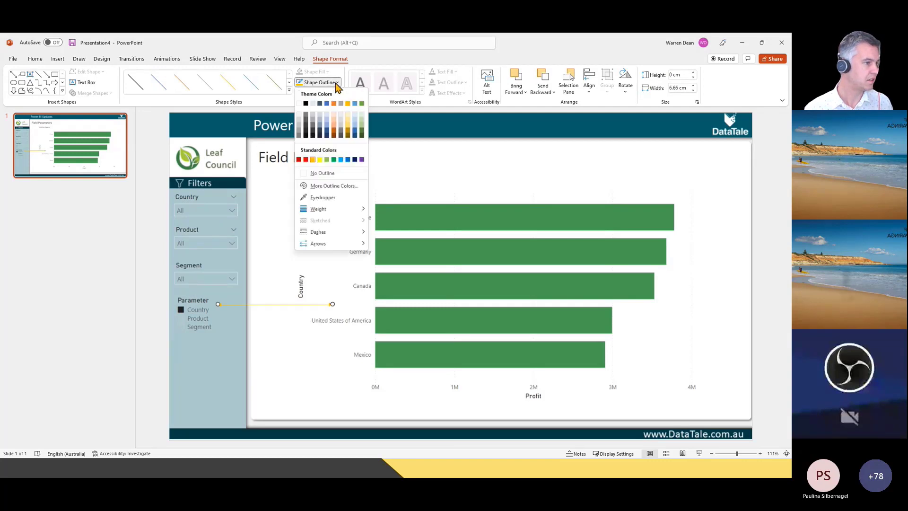
mouse_move(347, 211)
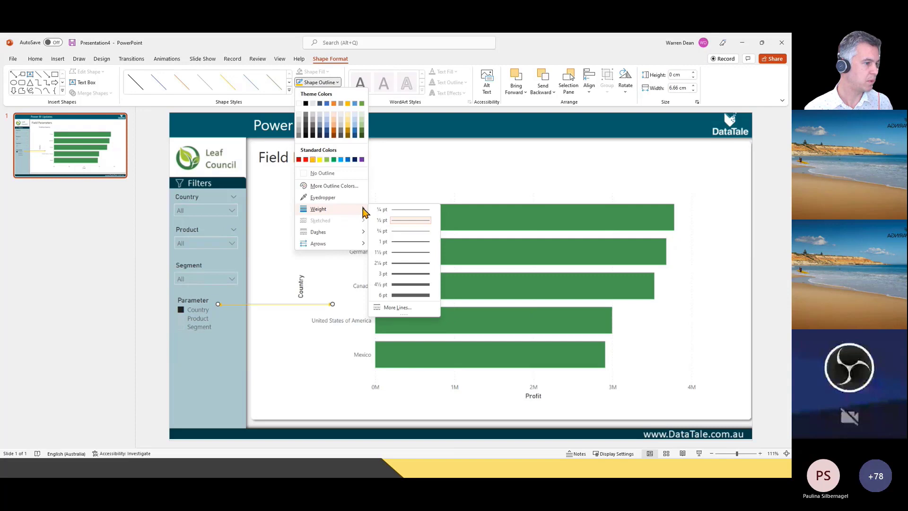
left_click(400, 285)
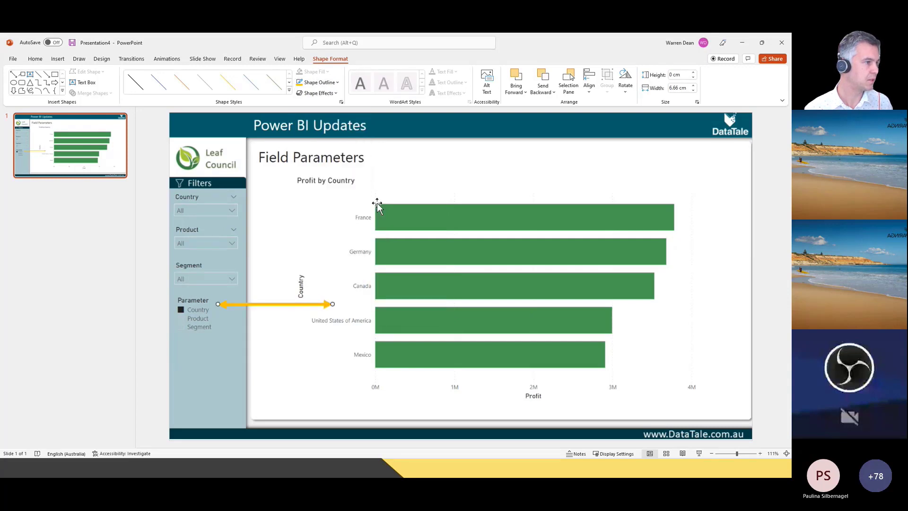
left_click(338, 83)
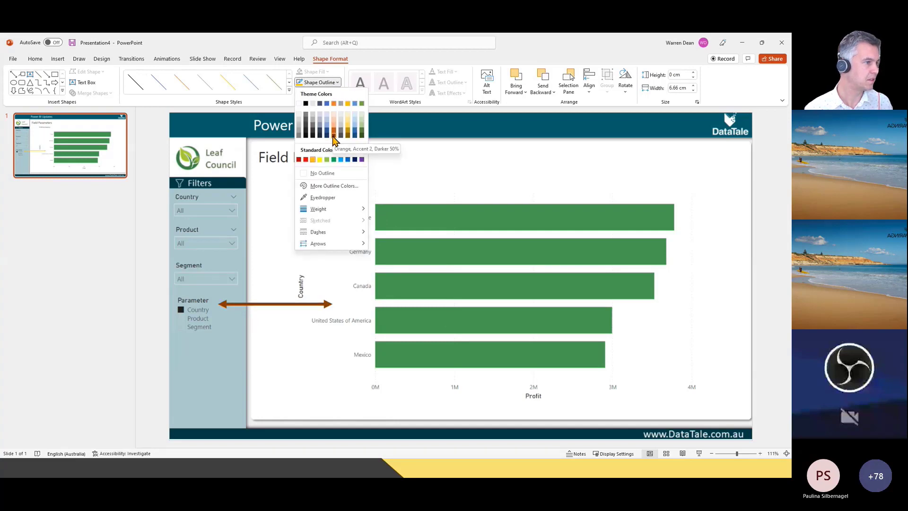
left_click(334, 136)
Step: Add a text box below the arrow with the 'Change the axis' label
left_click(58, 59)
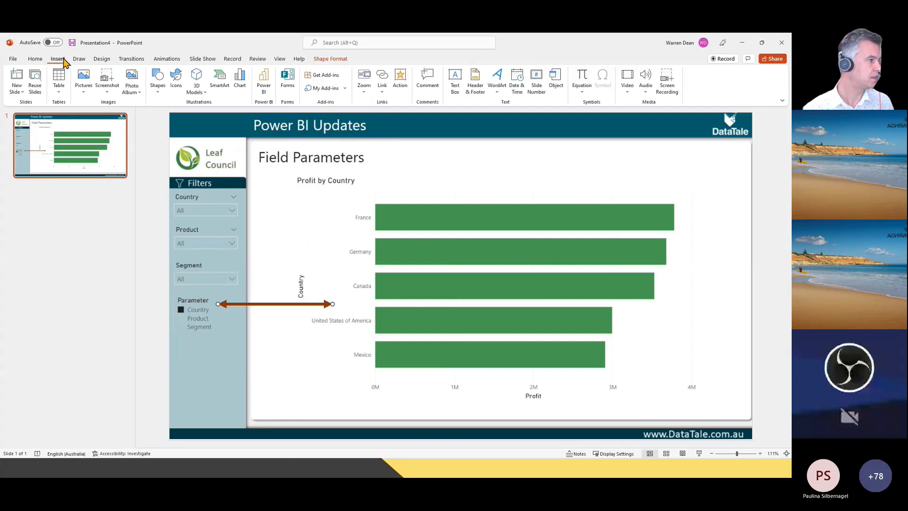
left_click(158, 80)
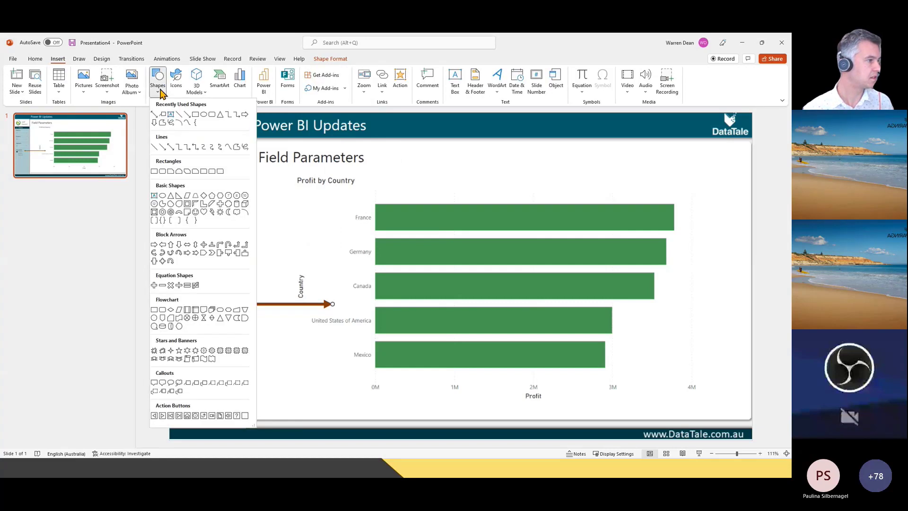
left_click(170, 114)
left_click_drag(231, 320, 312, 338)
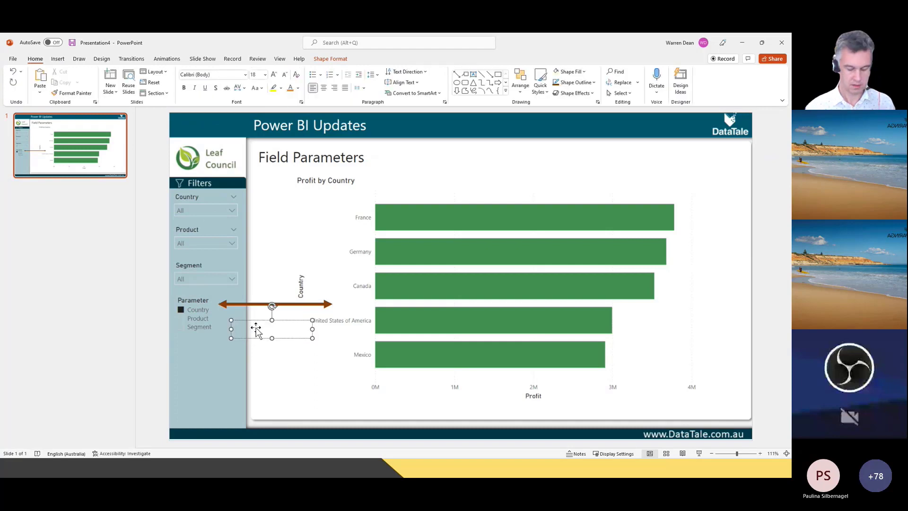
type("Change the axis")
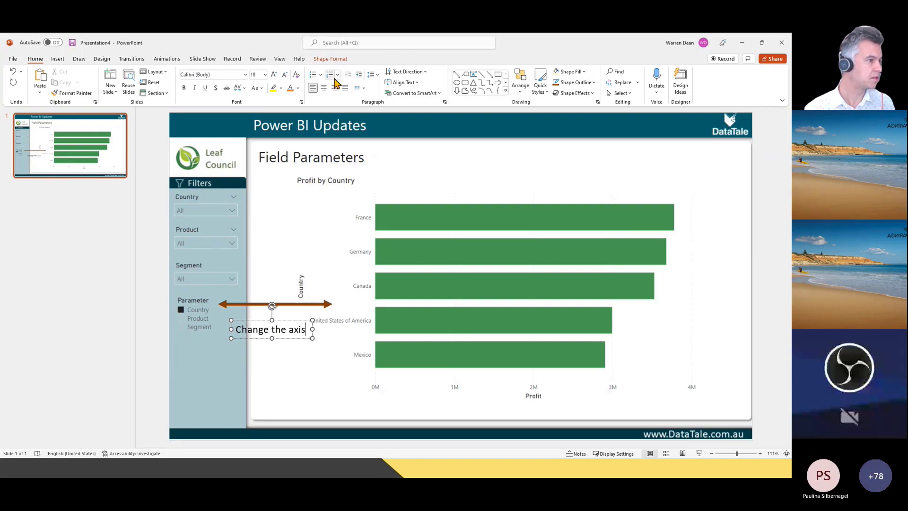
Step: Fill the label light yellow and nudge it up just under the arrow
left_click(331, 60)
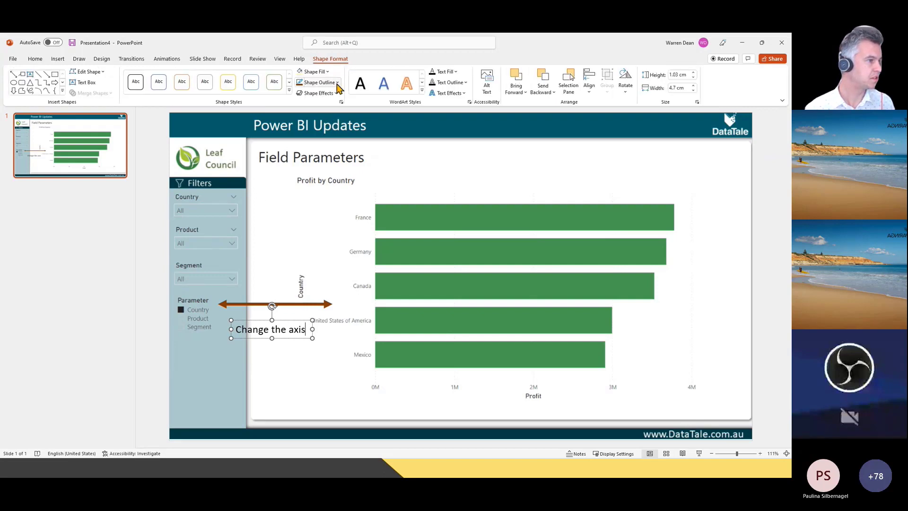
left_click(302, 75)
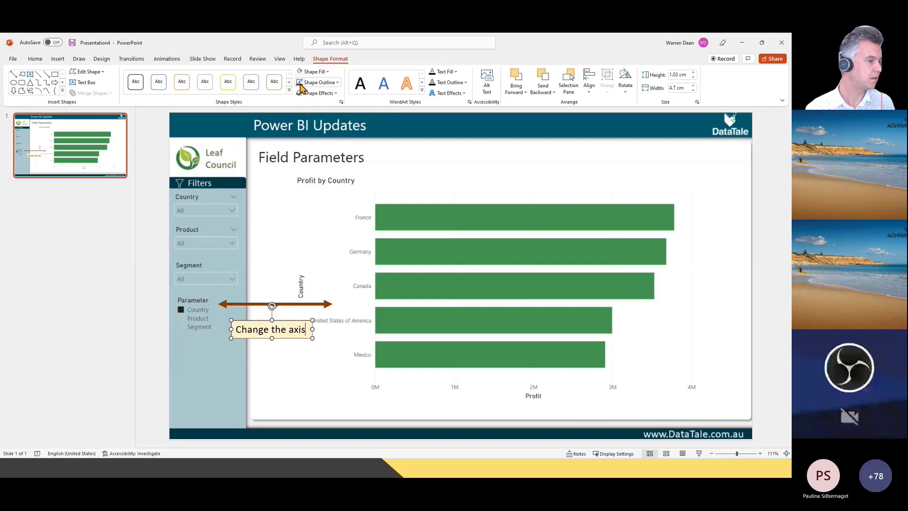
left_click_drag(285, 319, 286, 308)
left_click(286, 302)
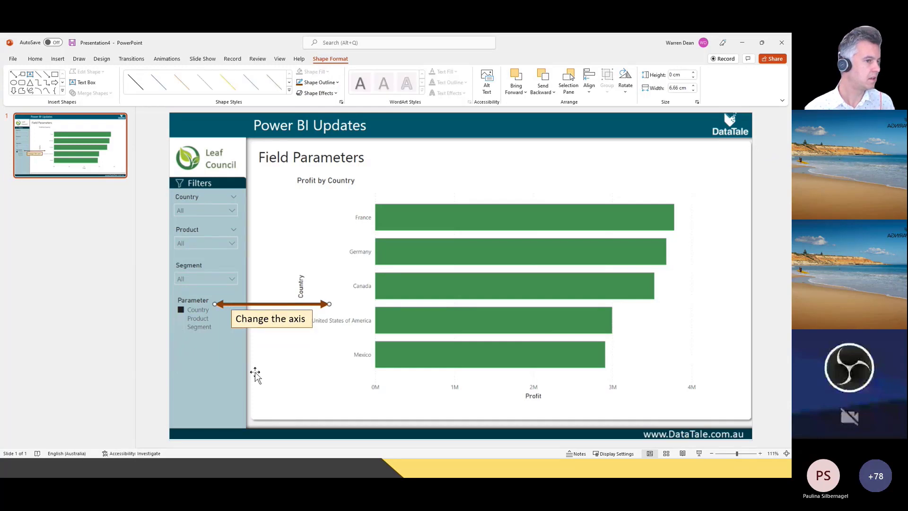
left_click(769, 275)
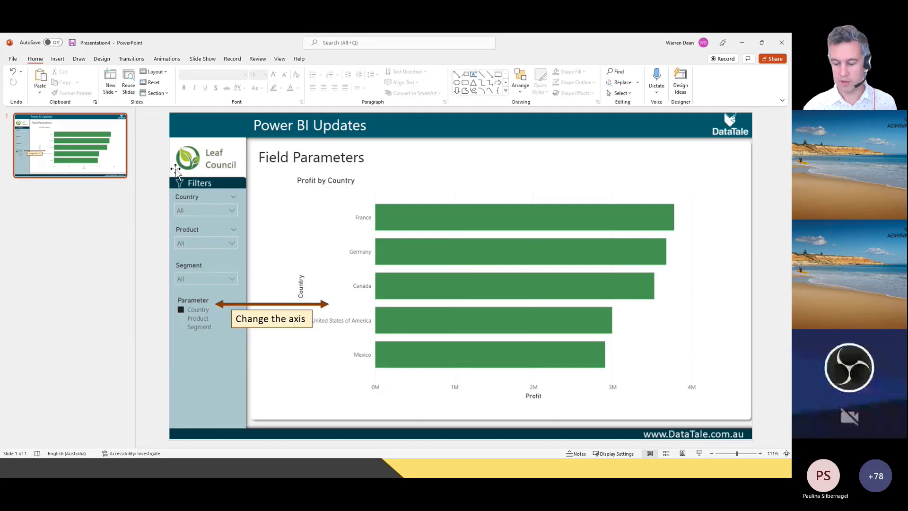
Step: Add a text box reading 'Close' near the slide's top-right corner
left_click(58, 60)
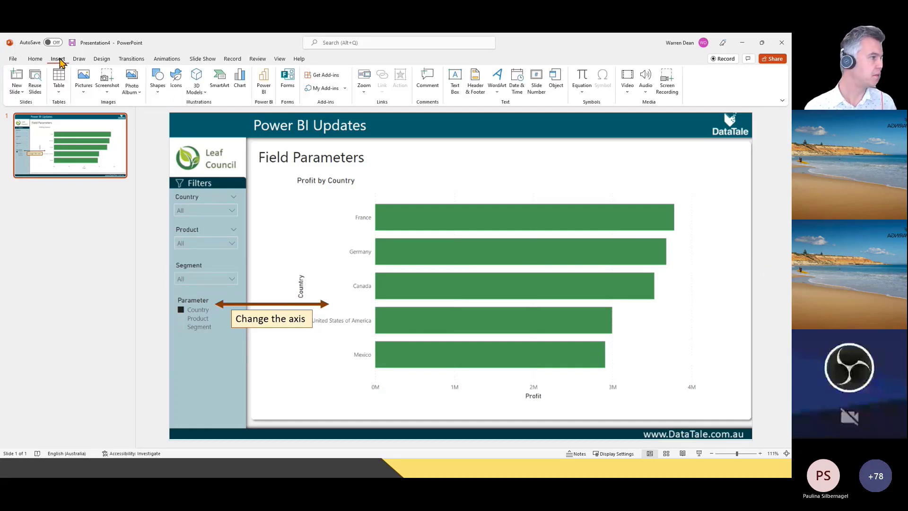
left_click(158, 78)
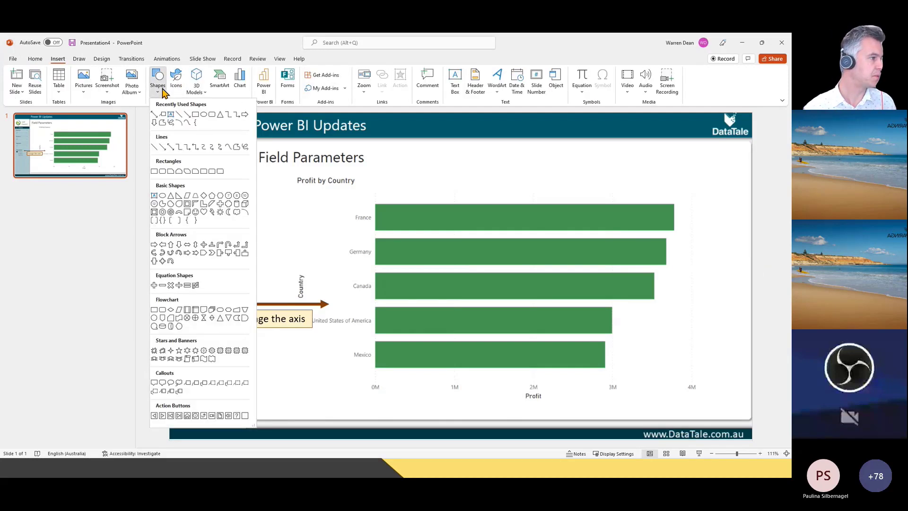
left_click(171, 115)
left_click_drag(621, 146, 700, 177)
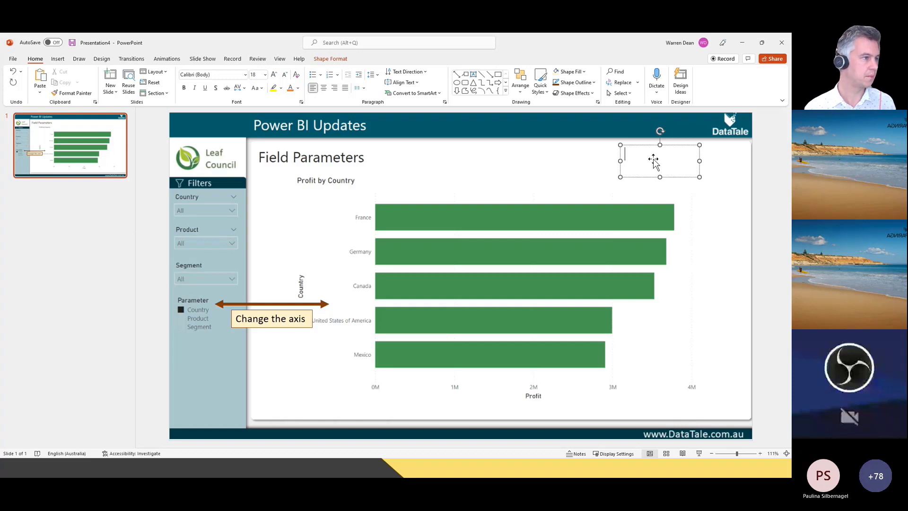
type("Close")
Step: Fill the Close box light yellow and move it up into the corner
left_click(330, 59)
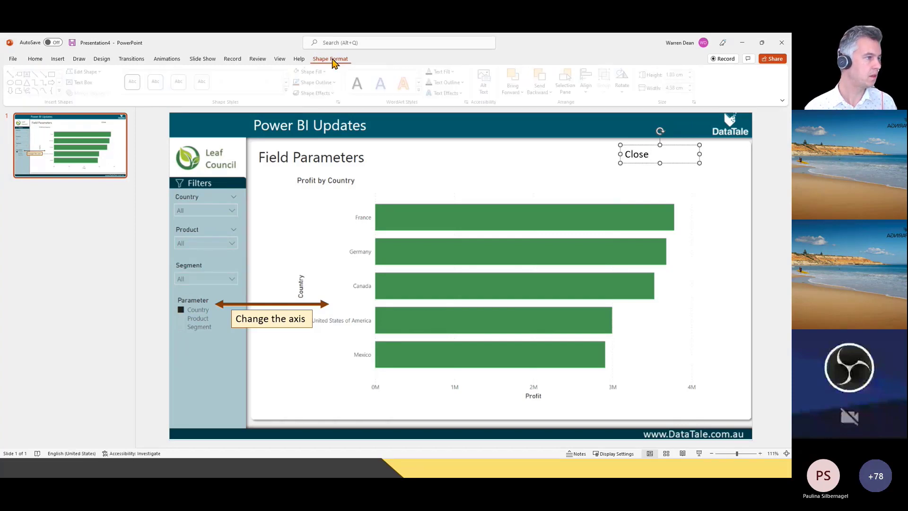
left_click(301, 73)
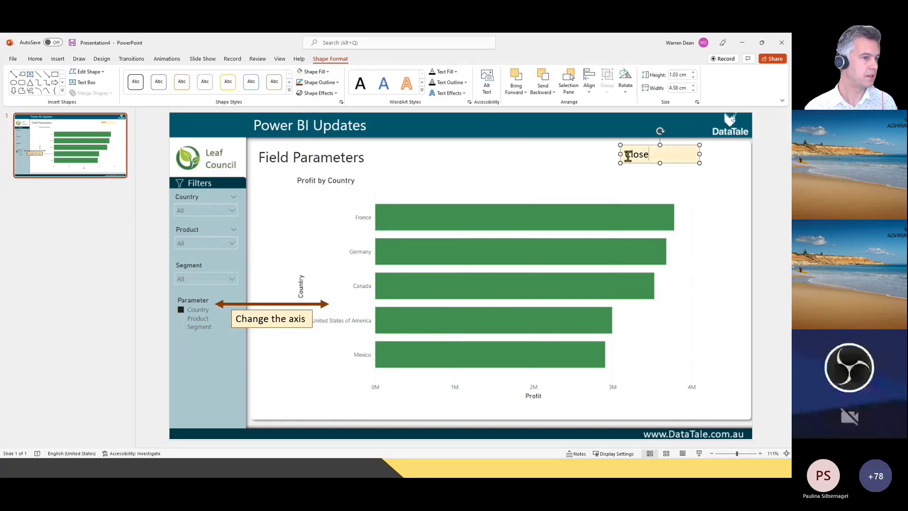
left_click_drag(676, 162, 677, 152)
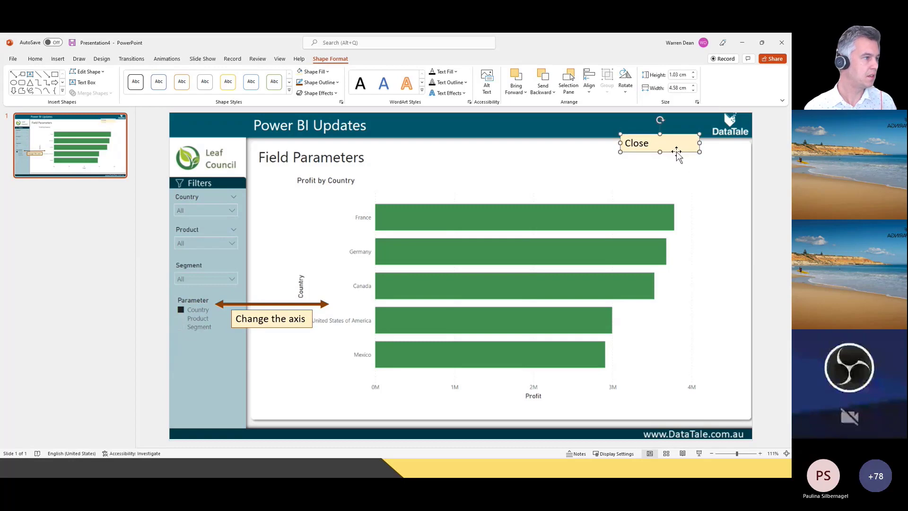
Step: Paste a Close copy at the chart's bottom-right and another beside Filters, retyped as 'Select Filter'
key("ctrl+v")
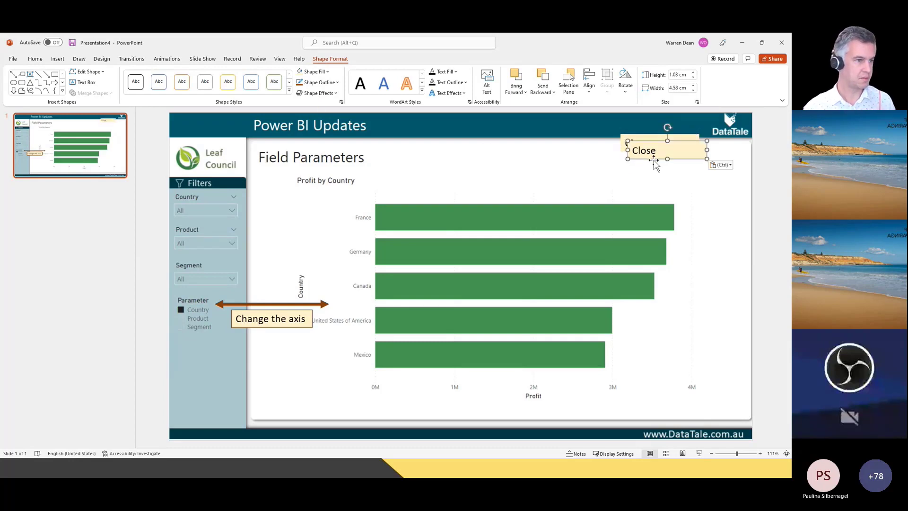
left_click_drag(666, 153, 712, 411)
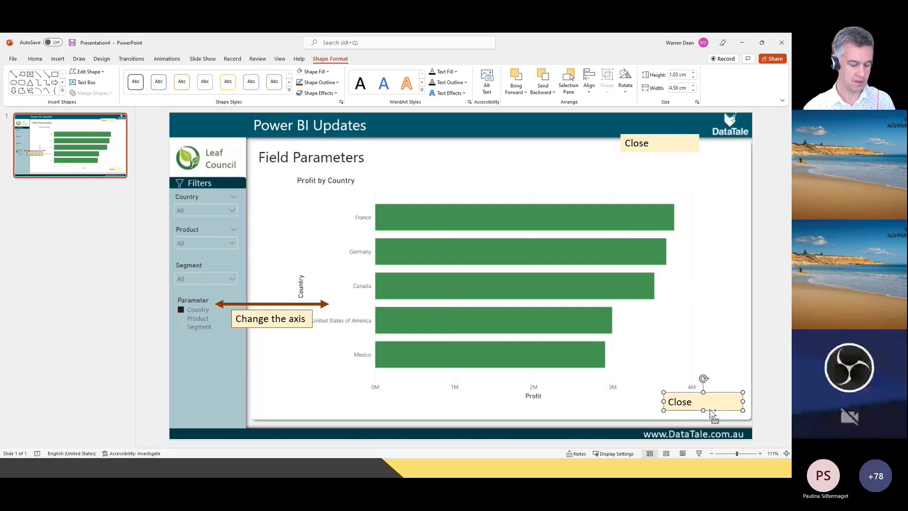
key("ctrl+v")
left_click_drag(714, 401, 255, 178)
double_click(229, 194)
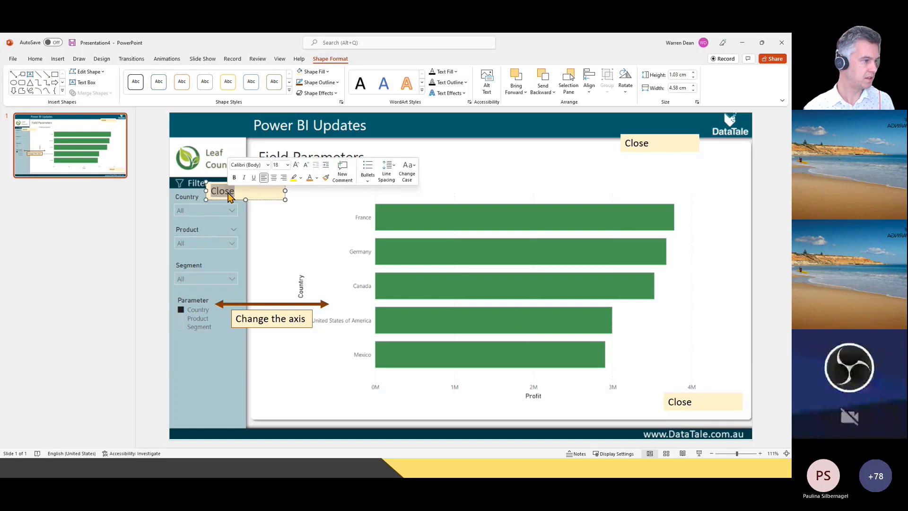
type("Select Filter")
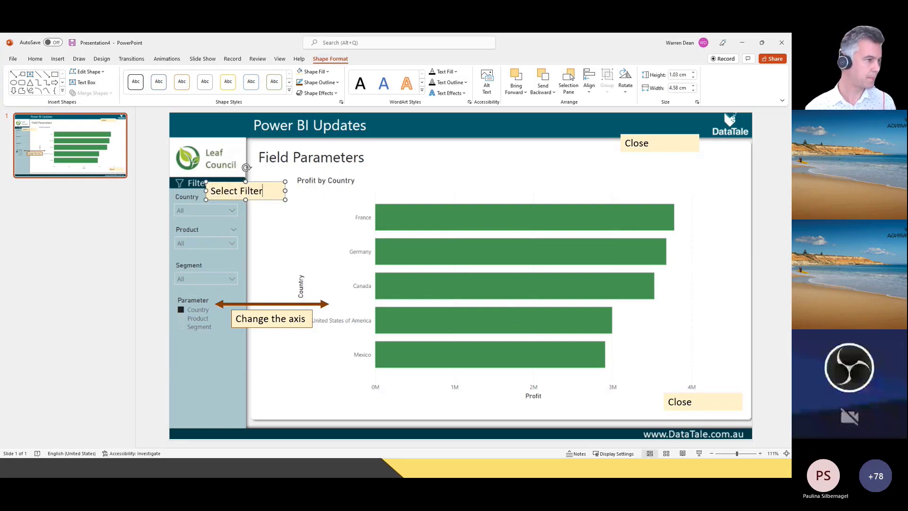
left_click(277, 232)
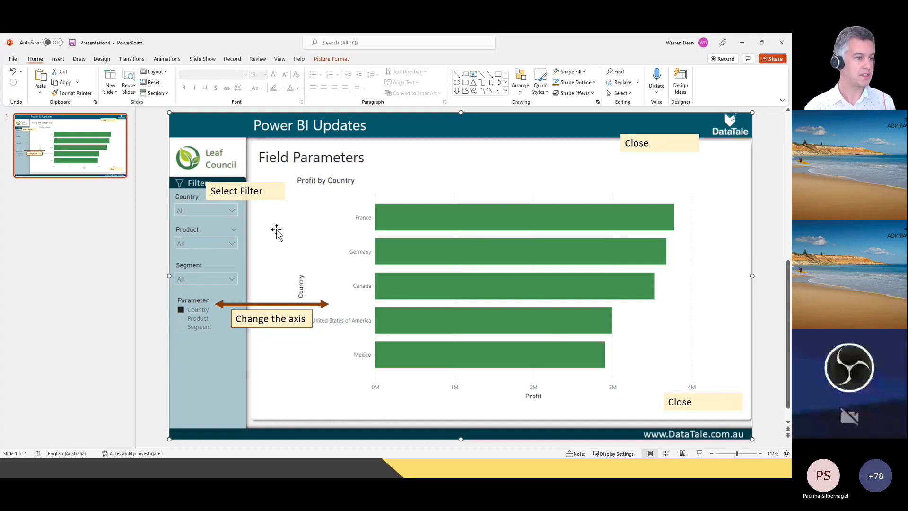
Step: Delete the report screenshot and the title and subtitle placeholders
key("Delete")
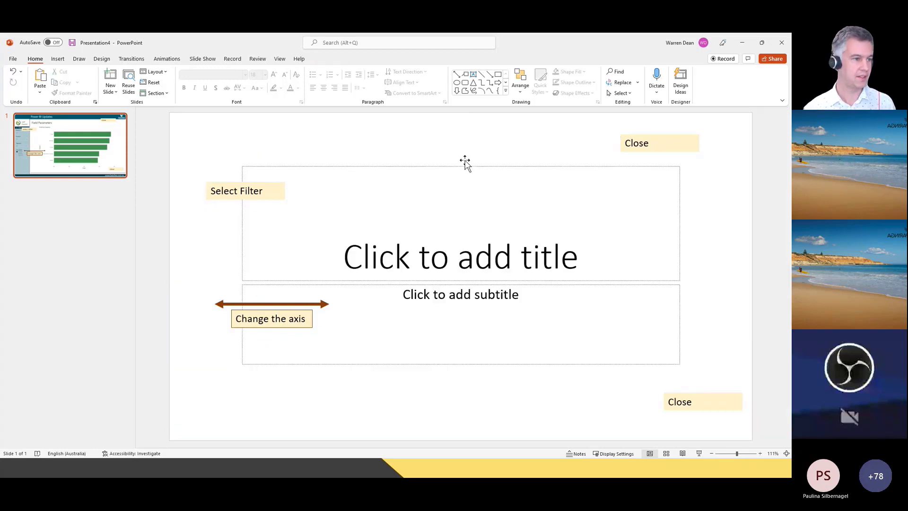
left_click(468, 167)
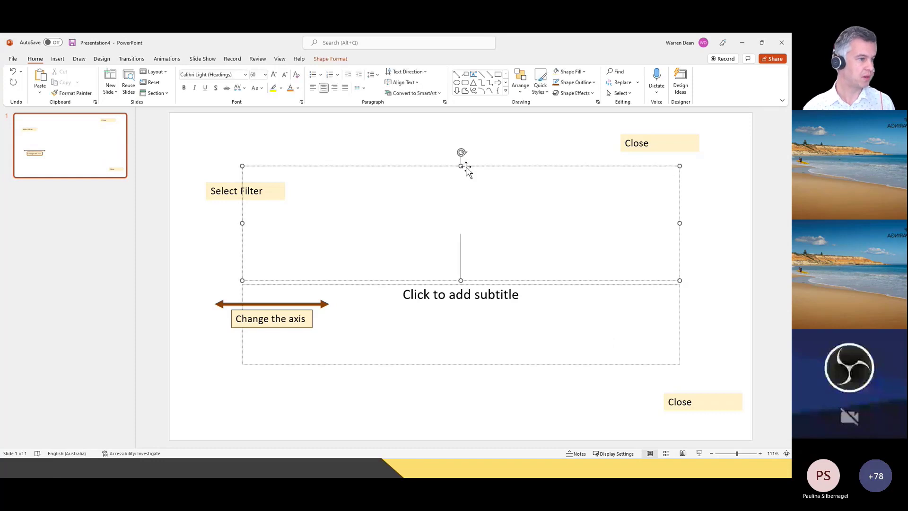
left_click(487, 284)
key("Delete")
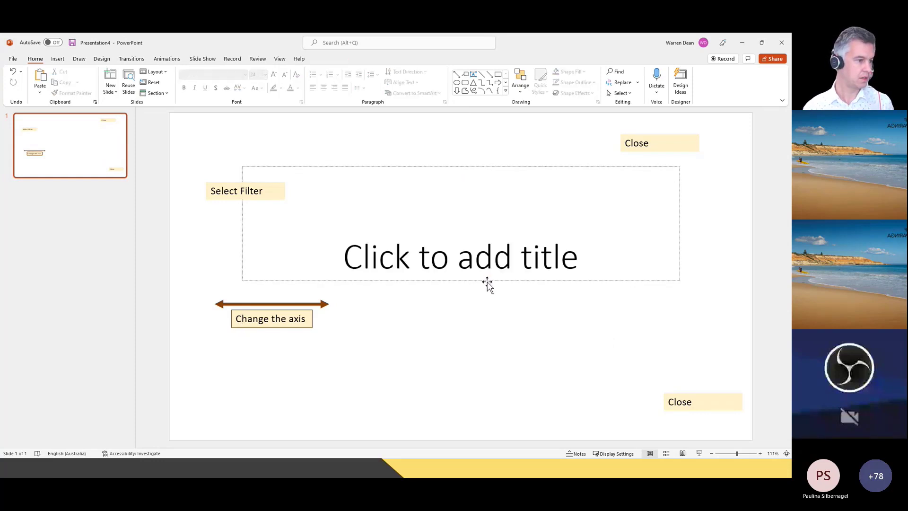
left_click(487, 284)
key("Delete")
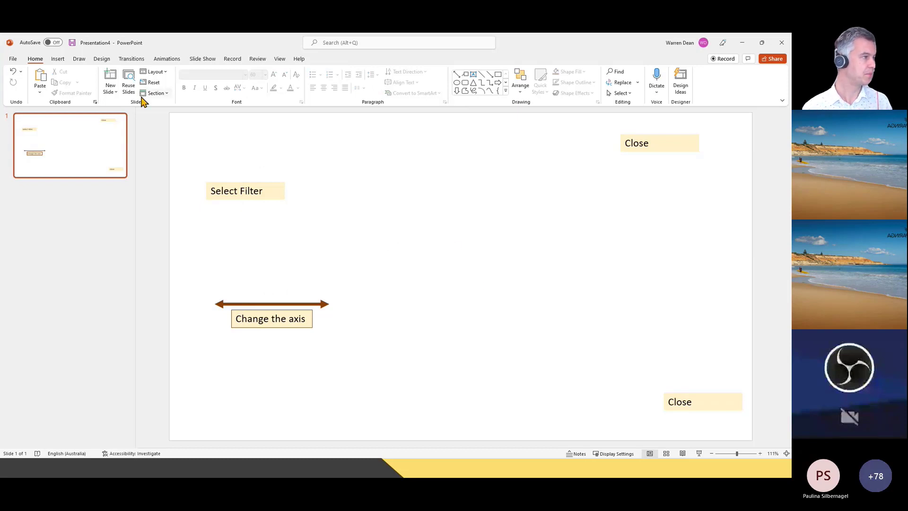
left_click(60, 60)
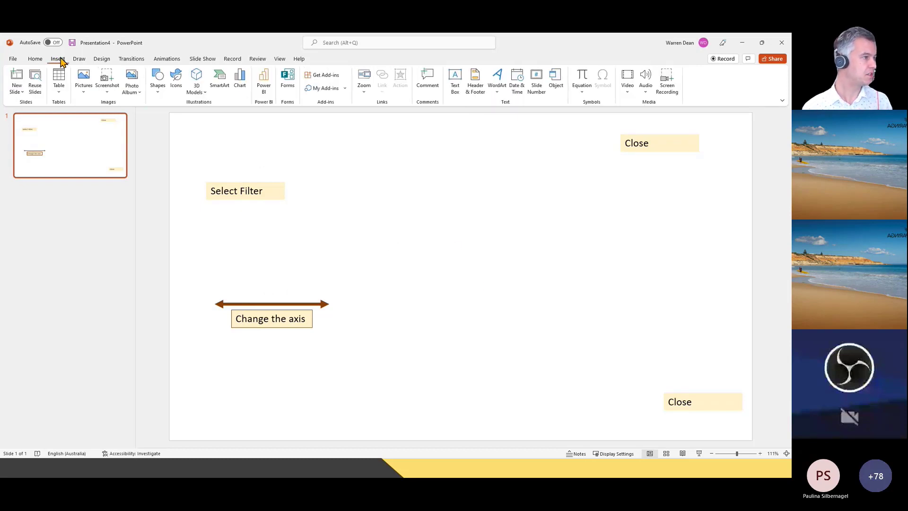
Step: Draw a rectangle spanning the slide from its top-left to bottom-right corner
left_click(157, 84)
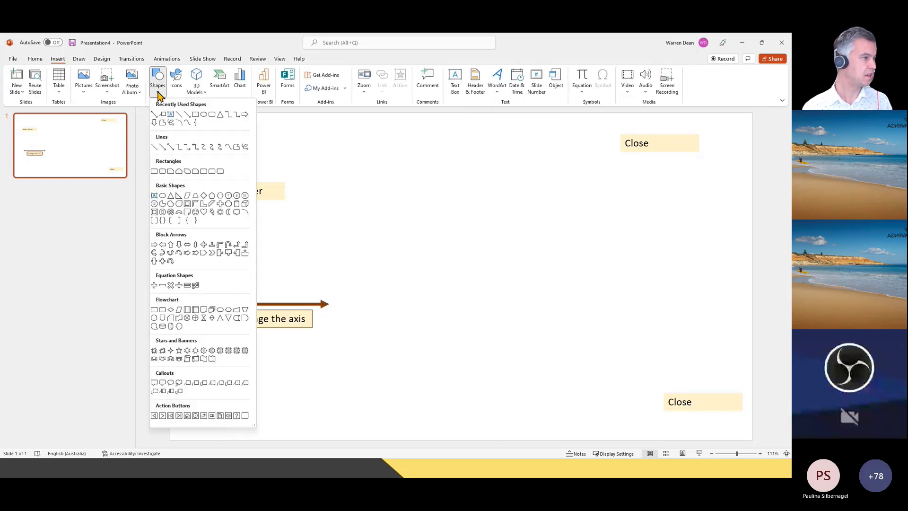
left_click(196, 116)
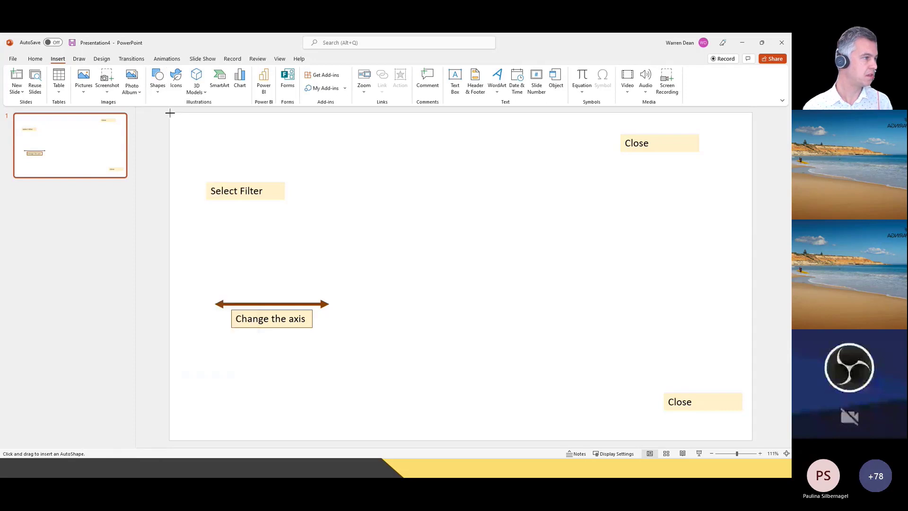
left_click_drag(170, 111, 751, 440)
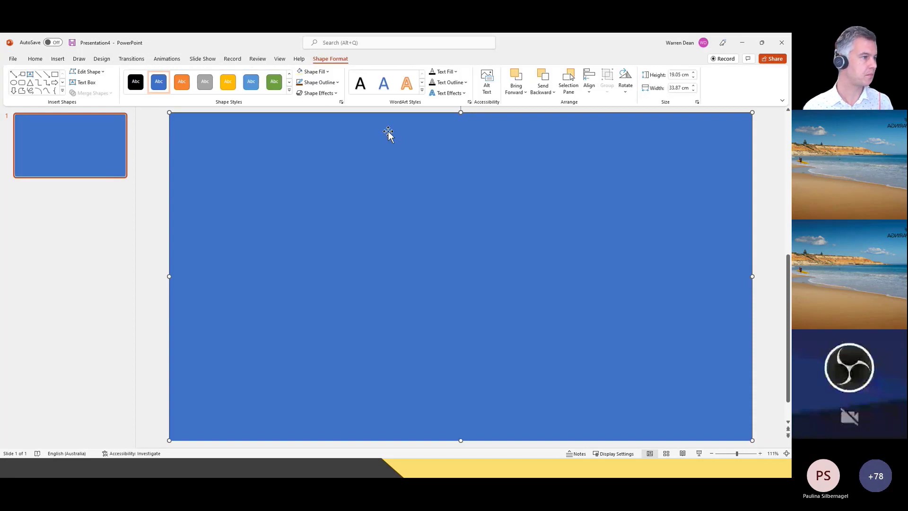
Step: Give the full-slide rectangle a light gold fill at 76% transparency
right_click(459, 178)
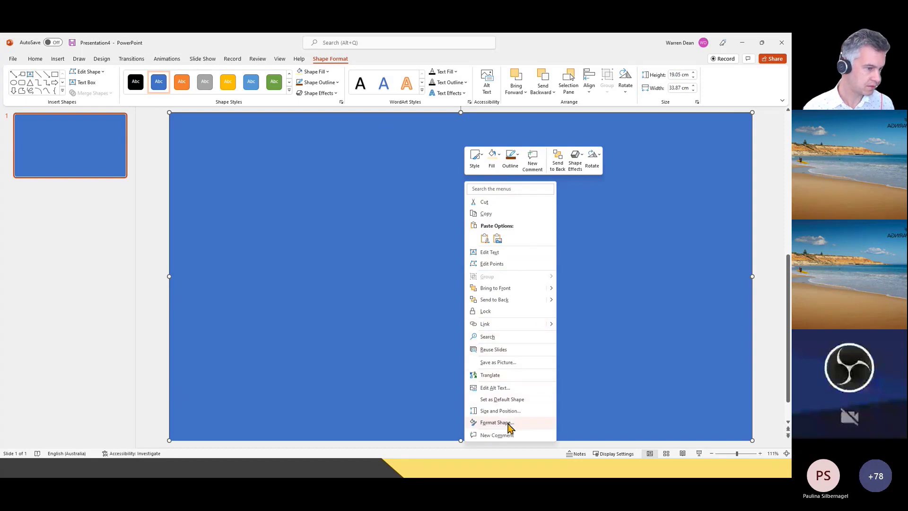
key("Escape")
left_click(692, 166)
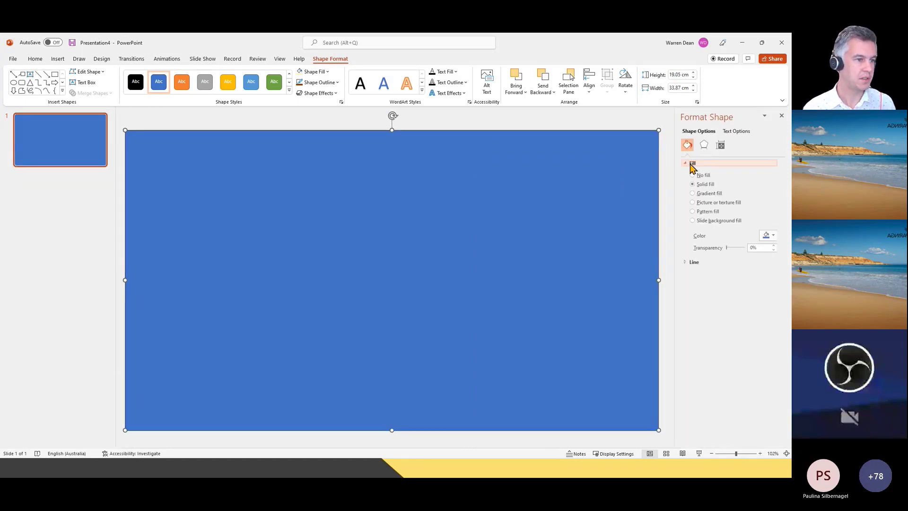
left_click(772, 236)
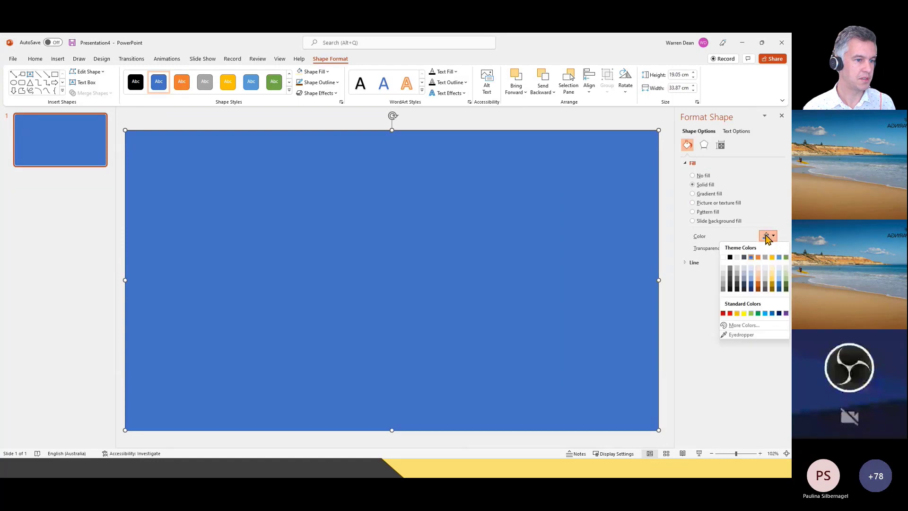
left_click(773, 272)
mouse_move(729, 249)
left_mouse_down()
mouse_move(744, 255)
mouse_move(734, 248)
mouse_move(751, 246)
mouse_move(740, 248)
left_mouse_up()
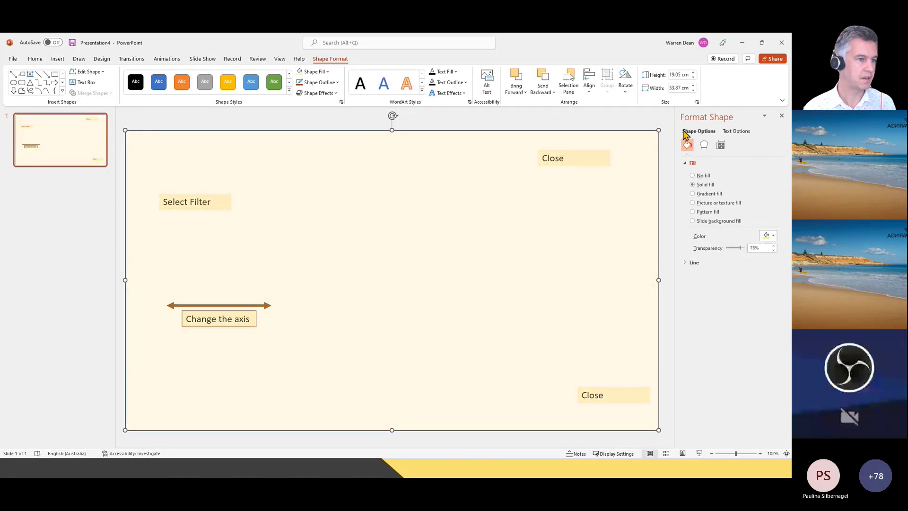
Step: Switch the rectangle to a paler fill colour, deselect it, and close the formatting pane
left_click(773, 236)
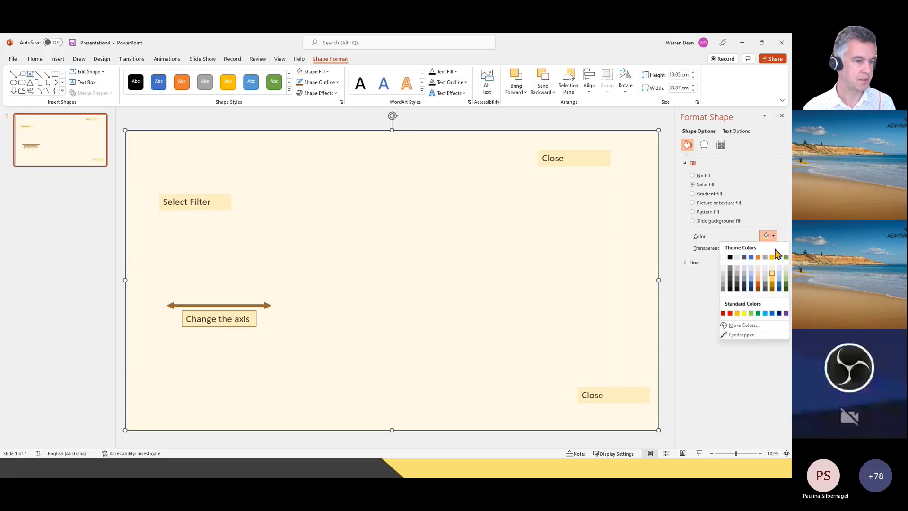
left_click(768, 273)
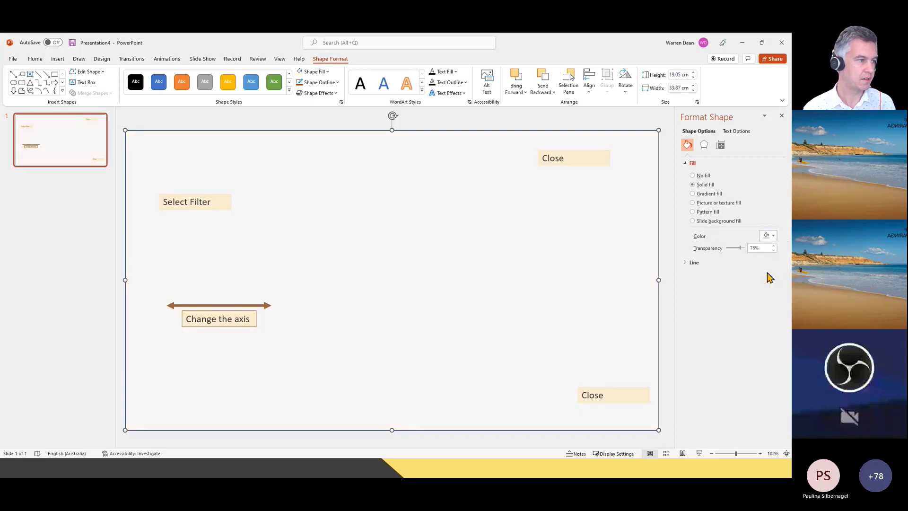
left_click(767, 235)
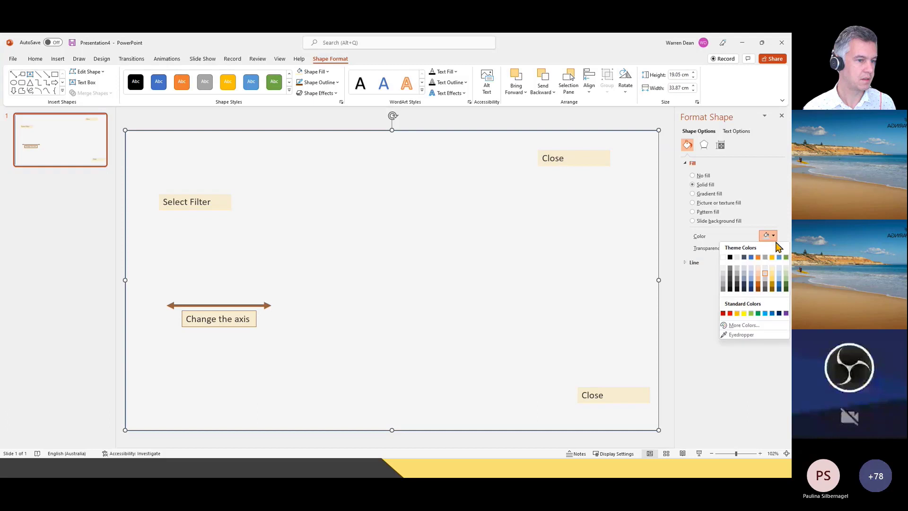
left_click(662, 122)
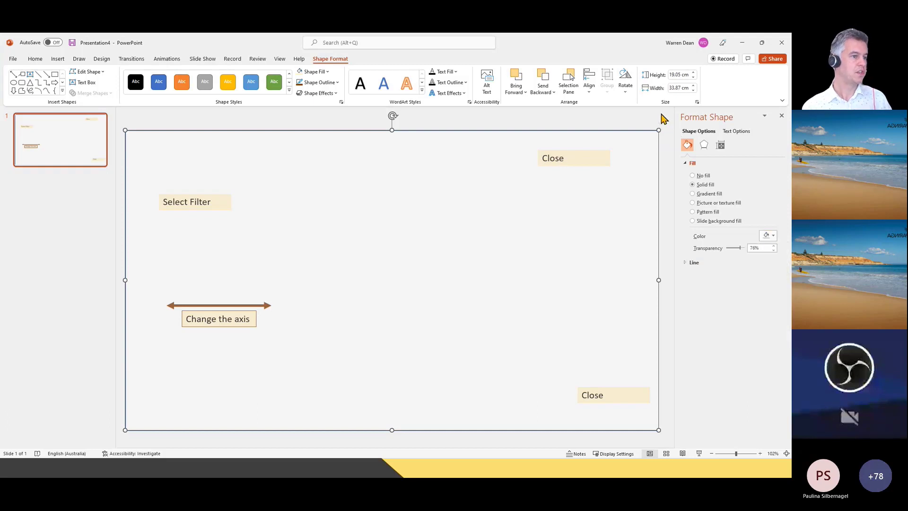
left_click(664, 119)
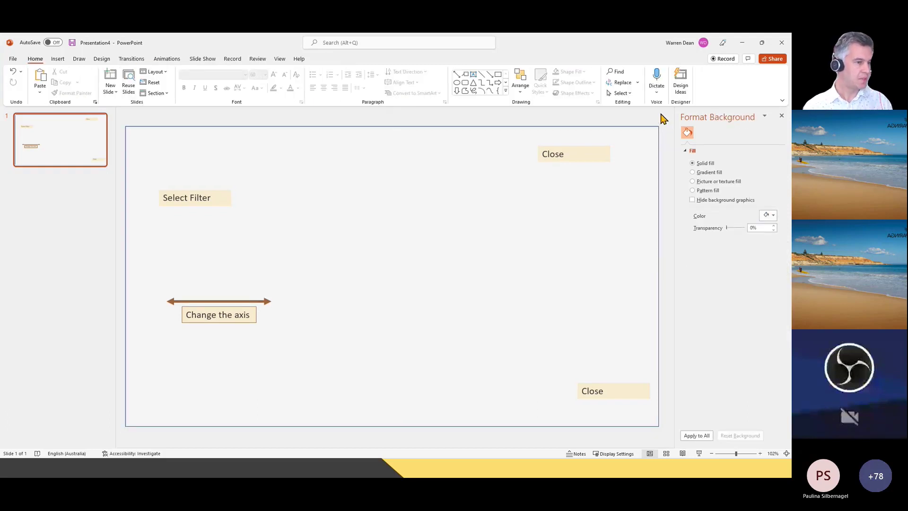
left_click(782, 116)
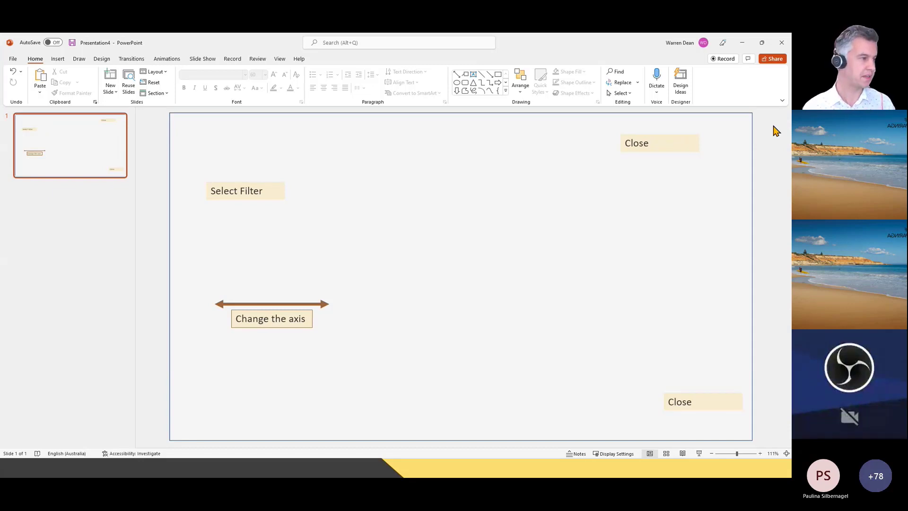
left_click(15, 59)
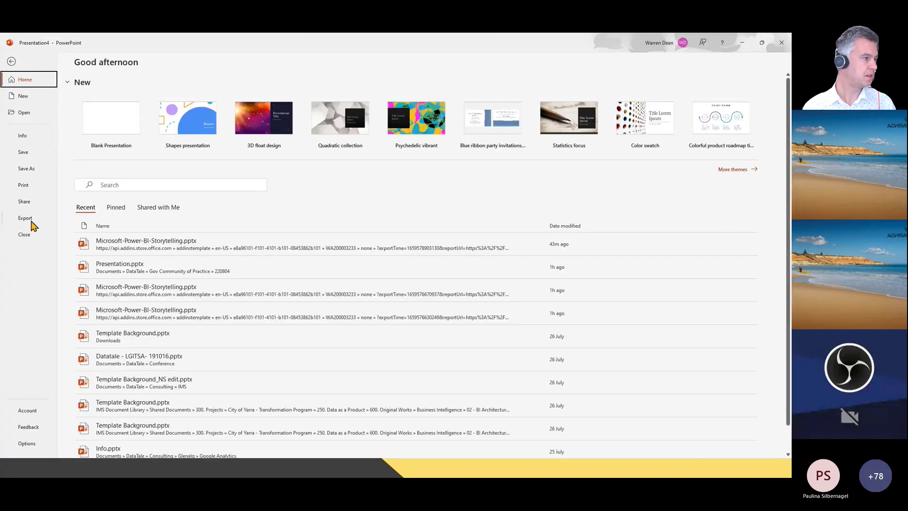
left_click(31, 221)
left_click(128, 185)
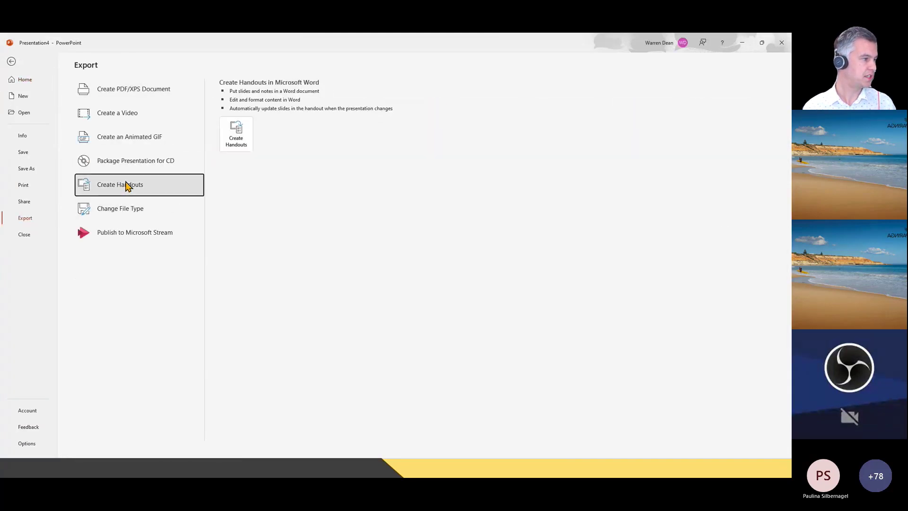
left_click(130, 212)
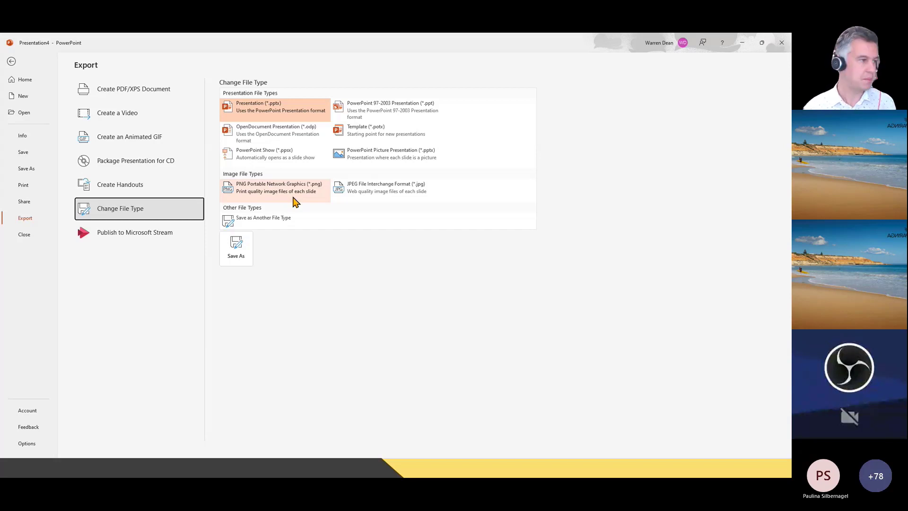
left_click(11, 61)
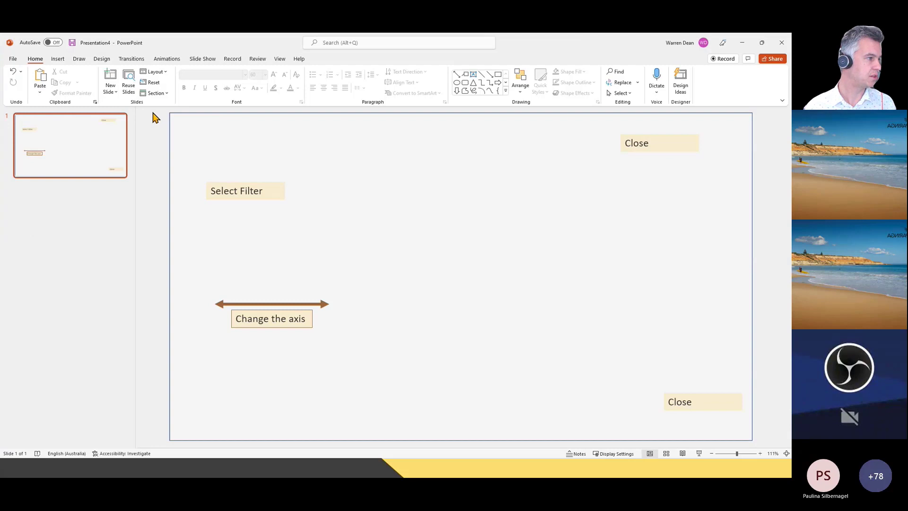
Step: Save all slide shapes as a PNG picture named 'Background', then switch to Power BI Desktop
left_click_drag(152, 109, 771, 452)
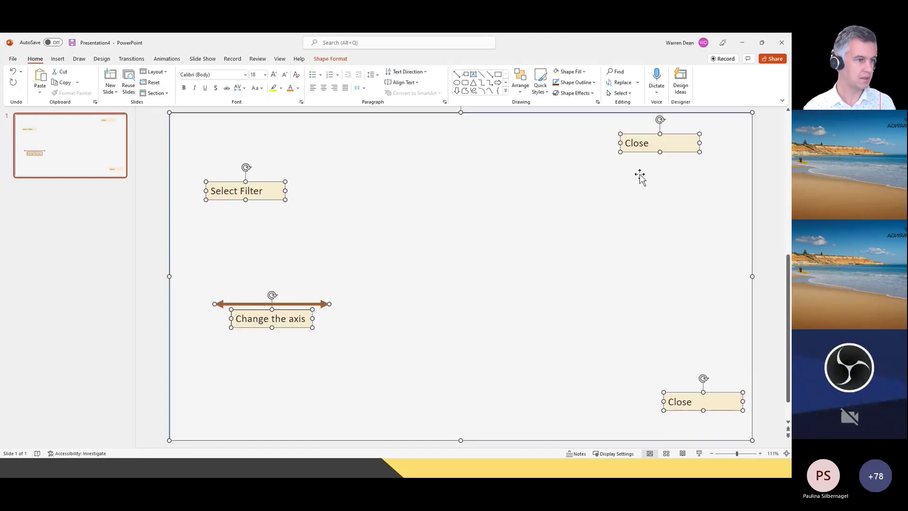
right_click(649, 144)
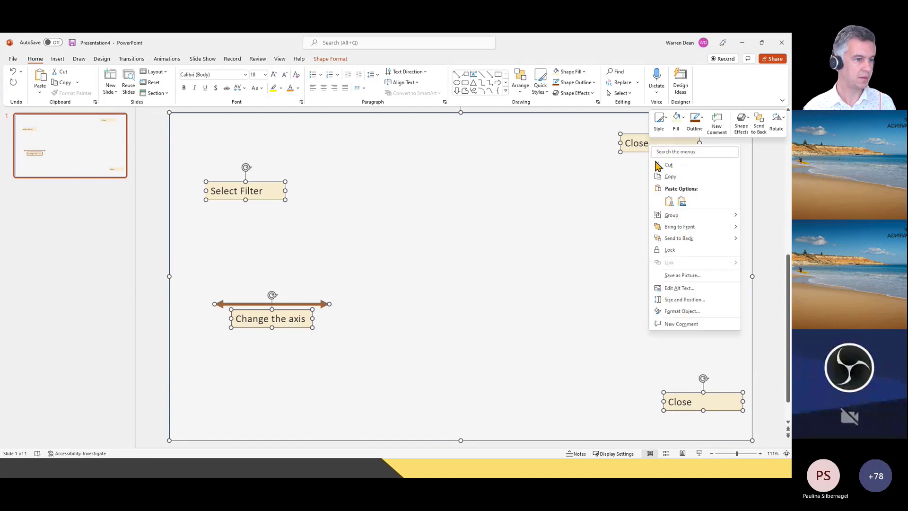
left_click(689, 278)
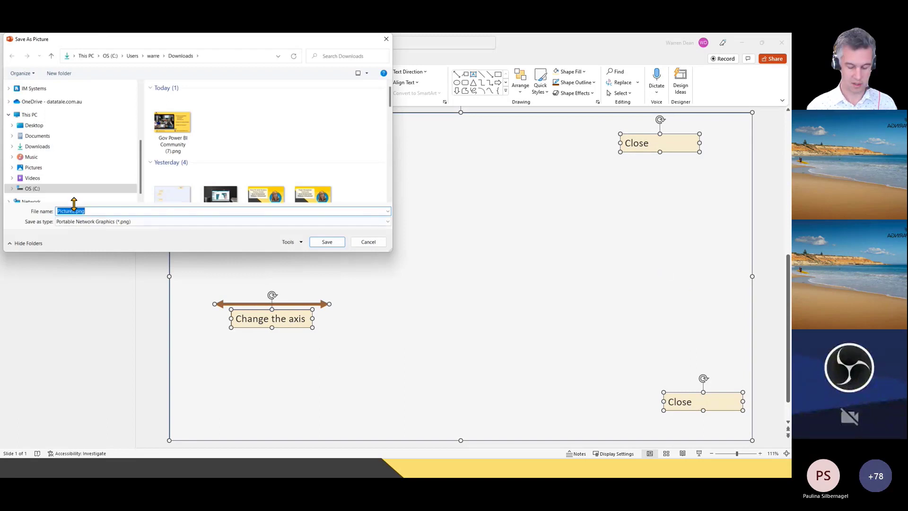
type("Backgrou")
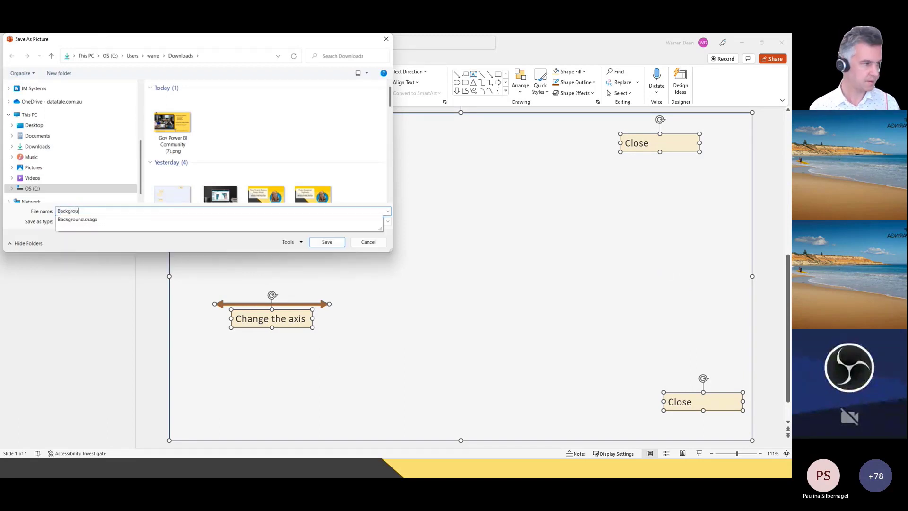
type("nd")
left_click(158, 241)
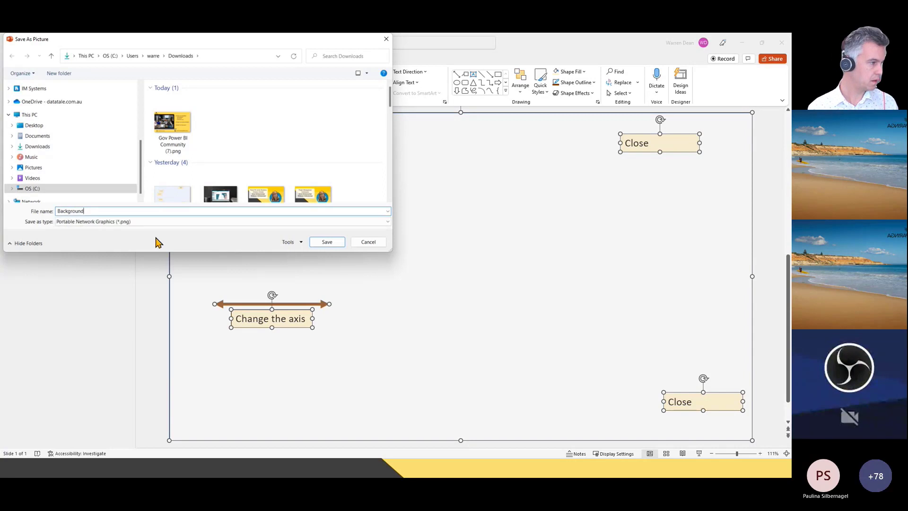
left_click(332, 244)
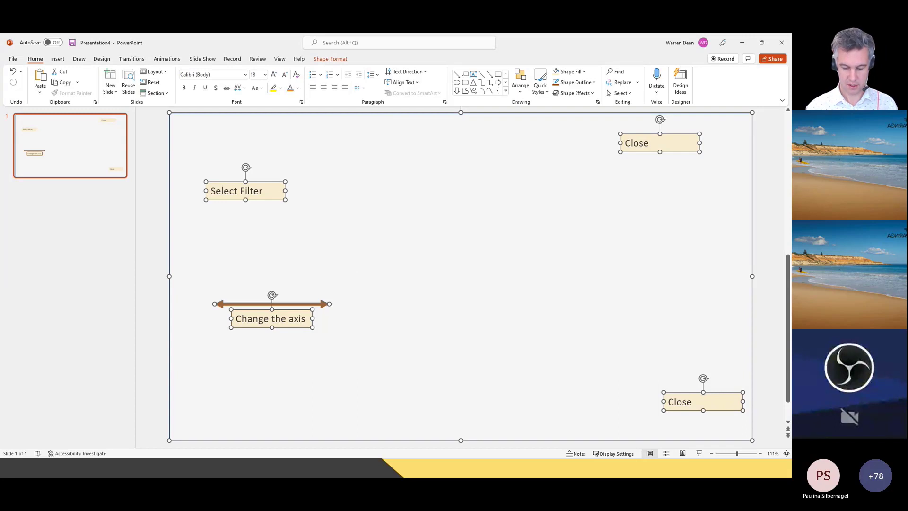
key("alt+Tab")
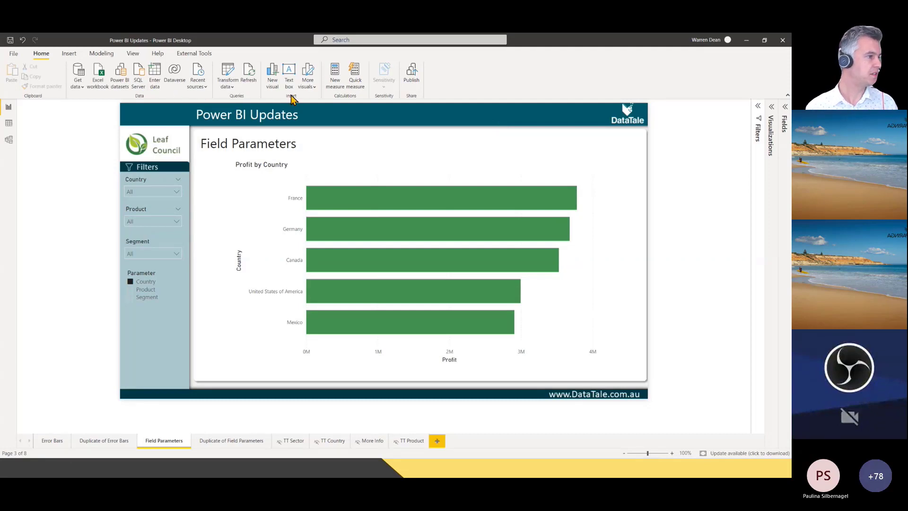
Step: Insert the saved Background PNG as an image on the Field Parameters page
left_click(309, 85)
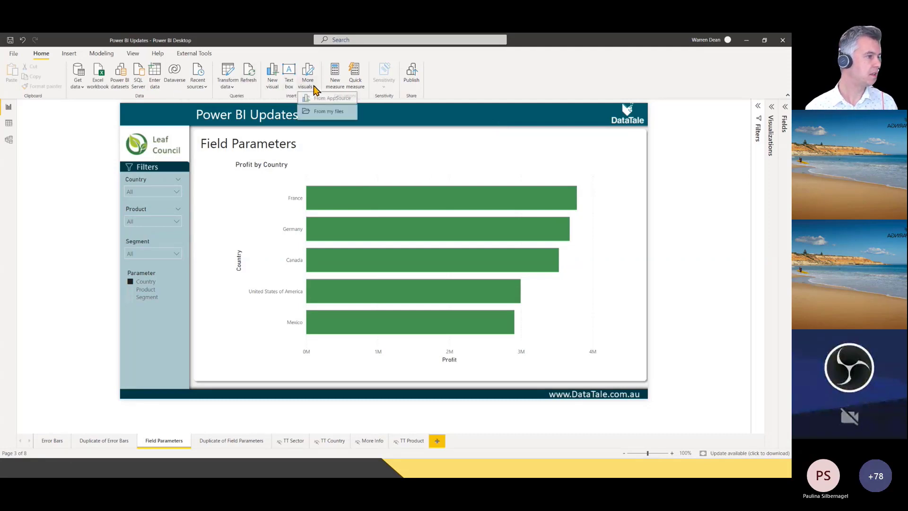
left_click(69, 53)
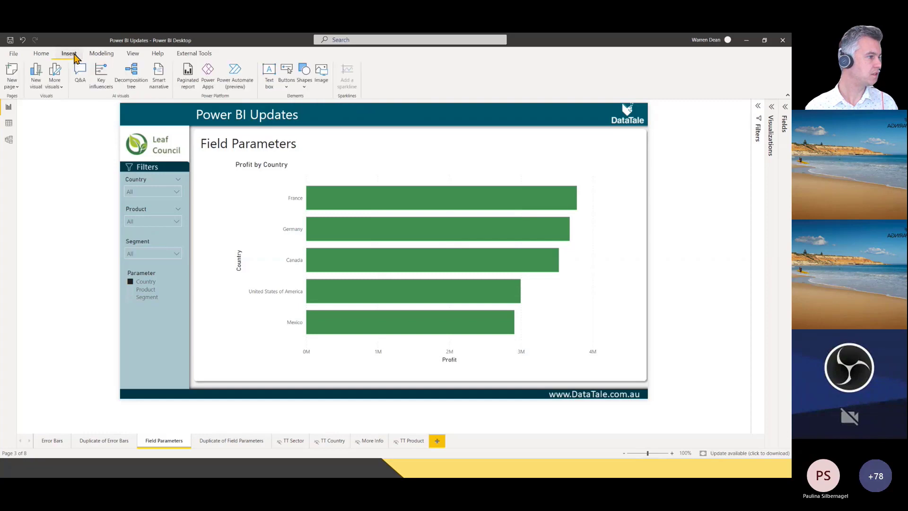
left_click(323, 81)
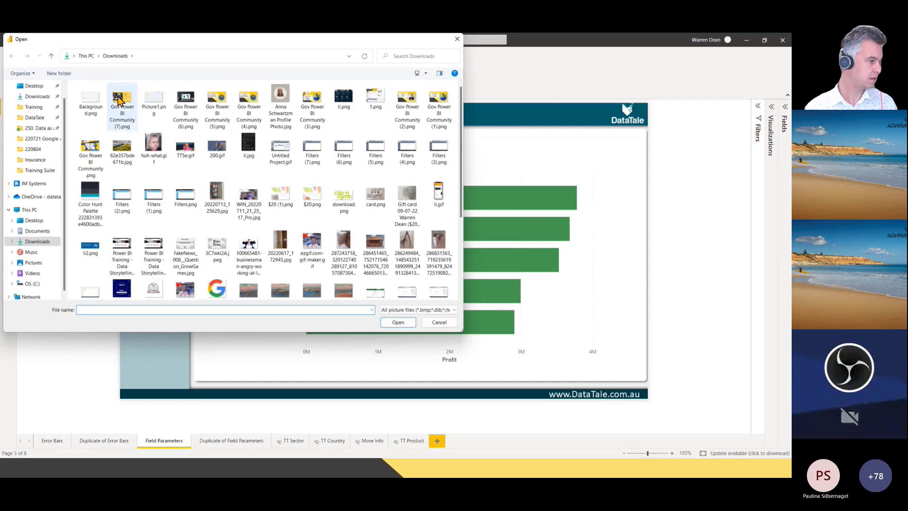
double_click(118, 99)
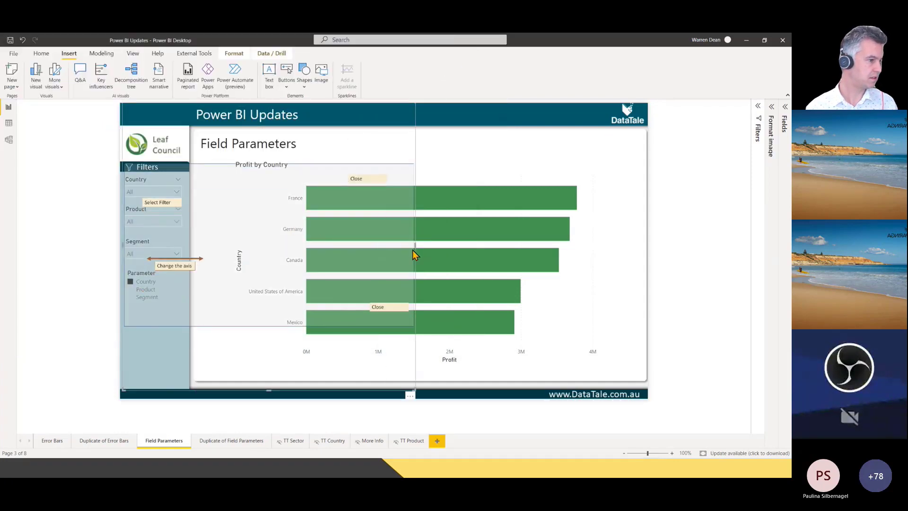
Step: Stretch the overlay image to cover the full report width and height
left_click_drag(415, 247, 641, 247)
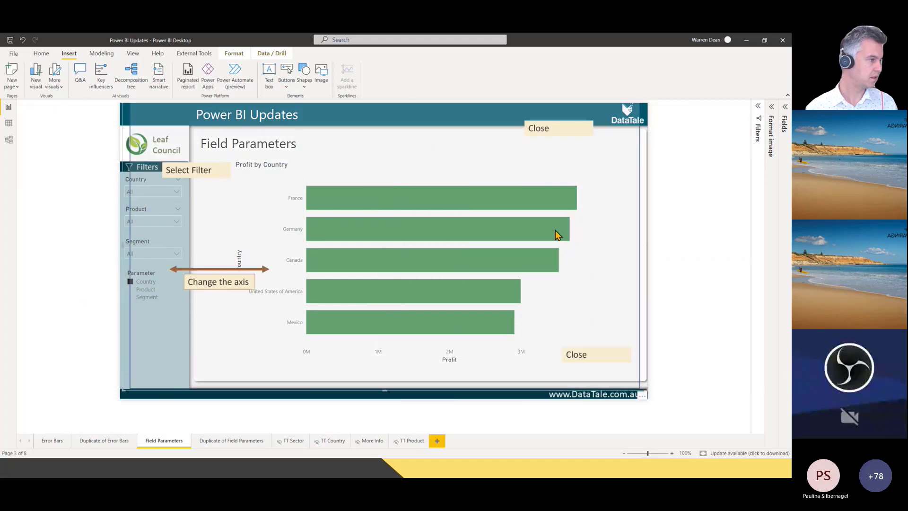
left_click_drag(120, 243, 120, 244)
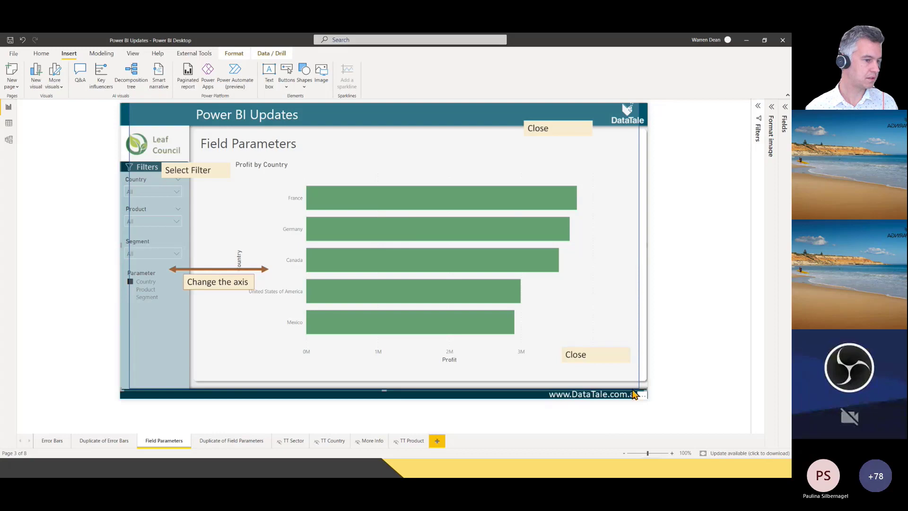
left_click_drag(383, 391, 389, 407)
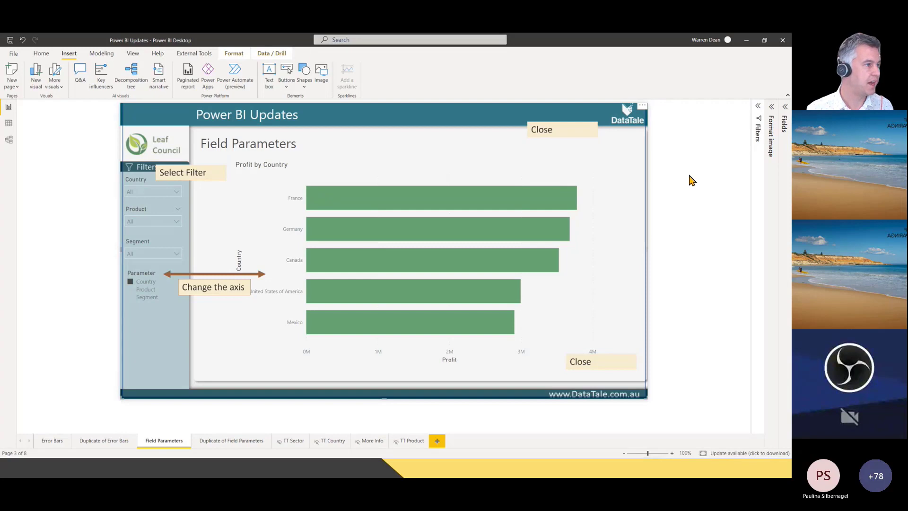
Step: Add an Information button beside the DataTale logo and expand its formatting options
left_click(287, 88)
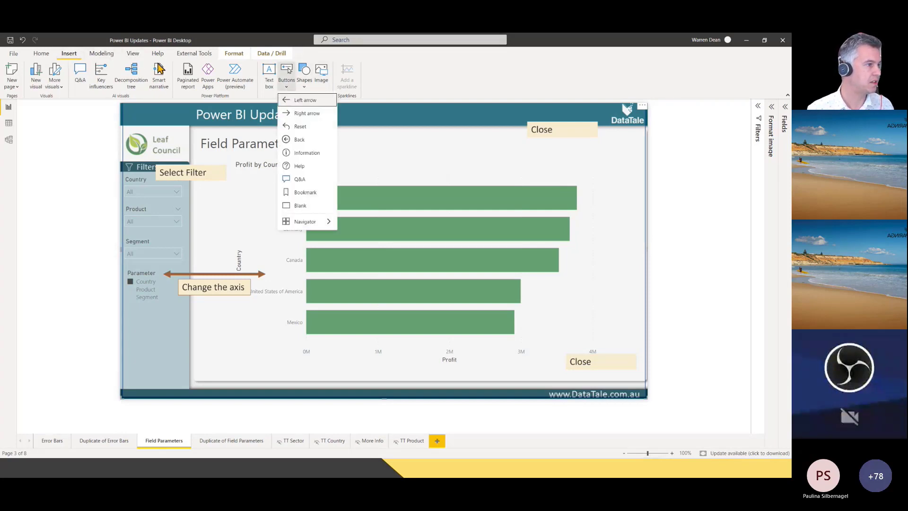
left_click(306, 154)
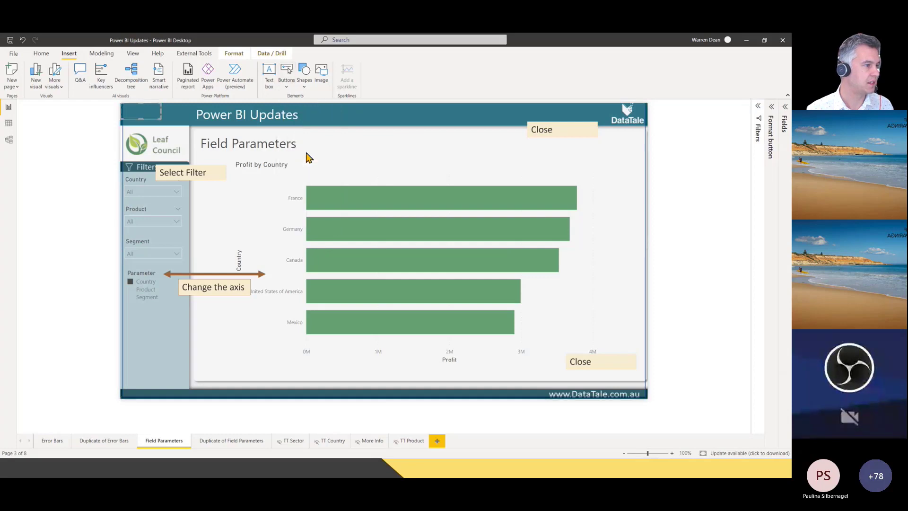
left_click_drag(144, 118, 587, 121)
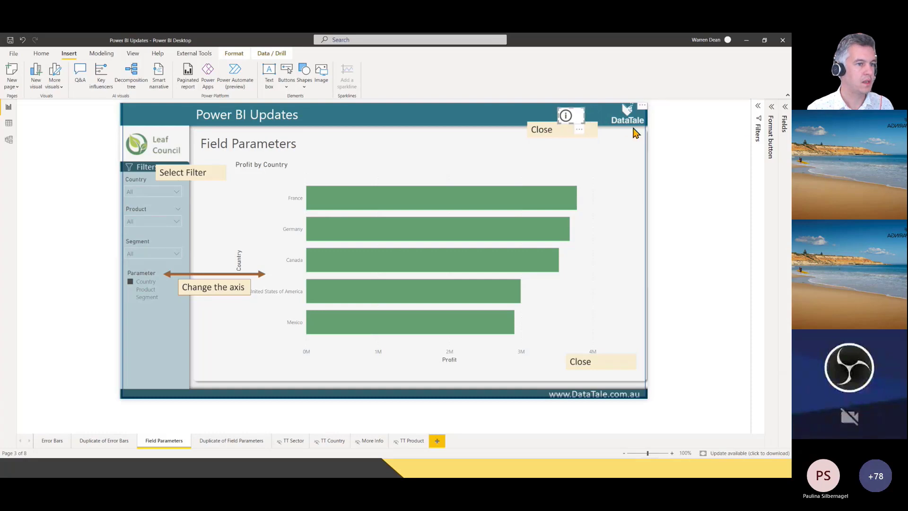
left_click(772, 108)
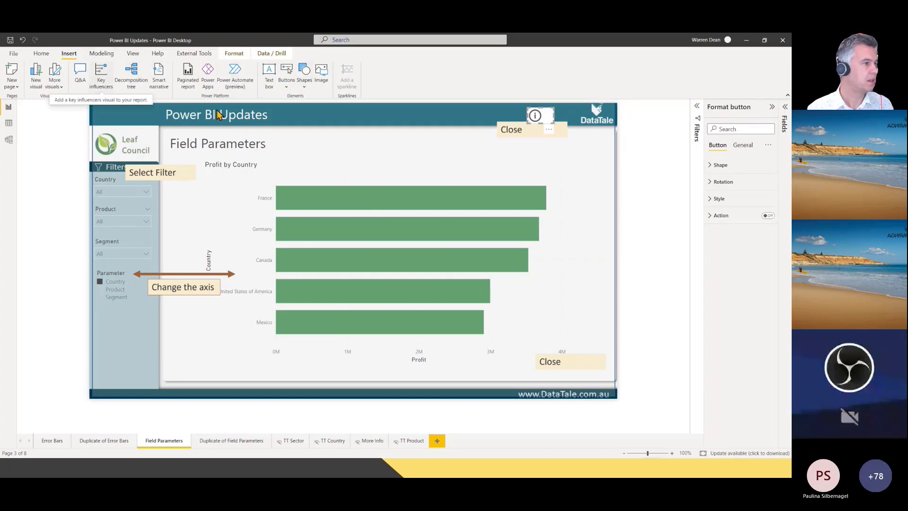
left_click(133, 55)
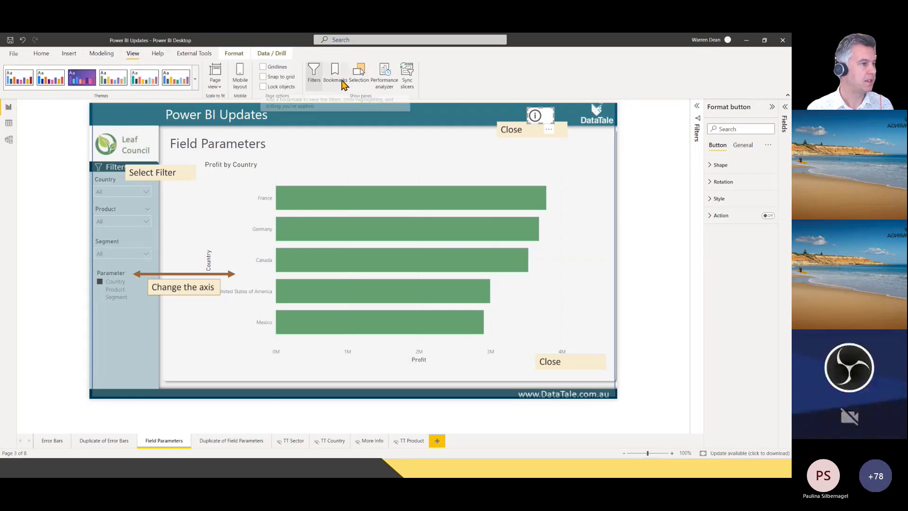
Step: Show the Selection pane and pick out the overlay Image layer among the page objects
left_click(345, 83)
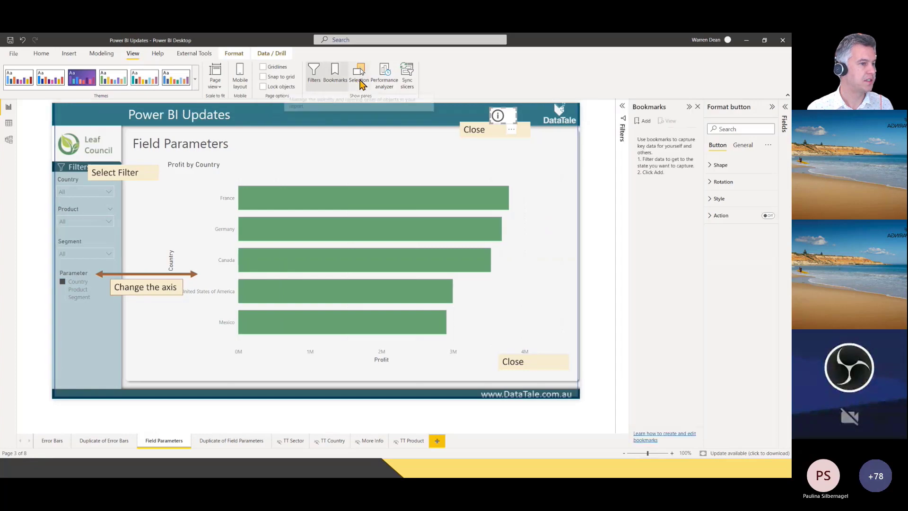
left_click(358, 84)
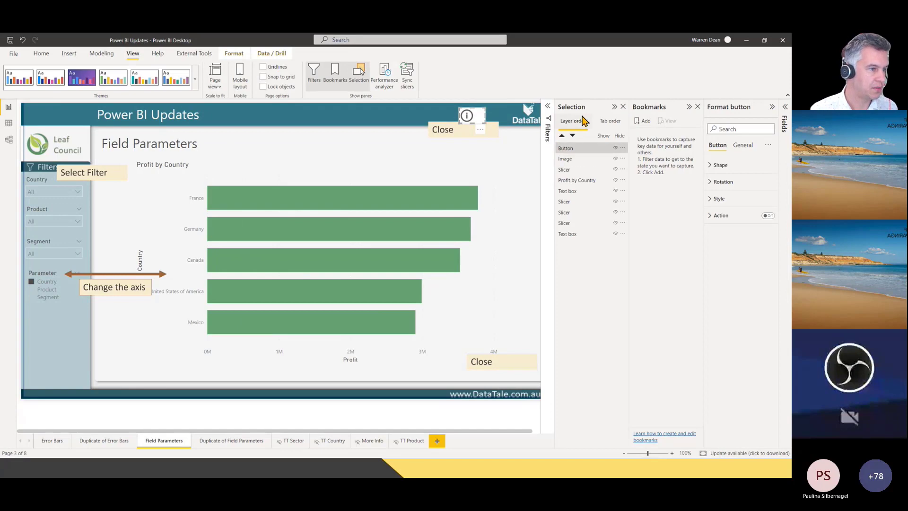
left_click(577, 161)
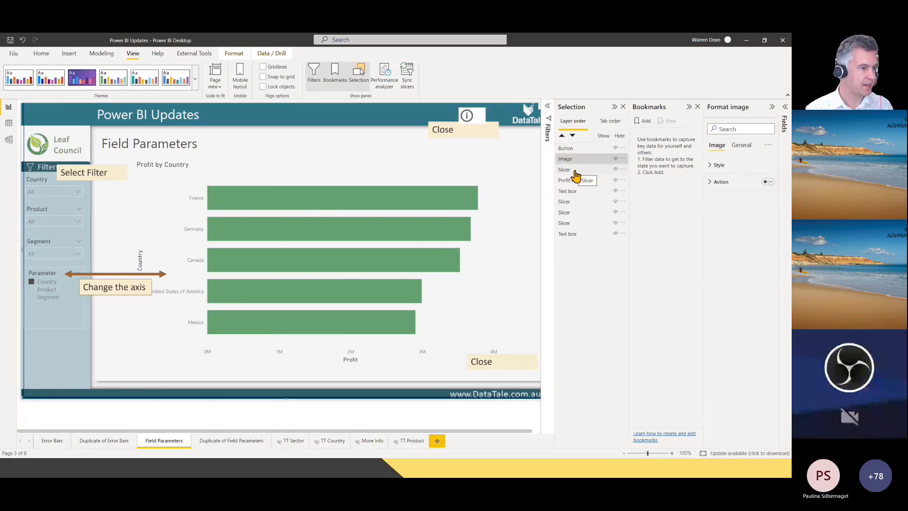
left_click(575, 170)
left_click(575, 181)
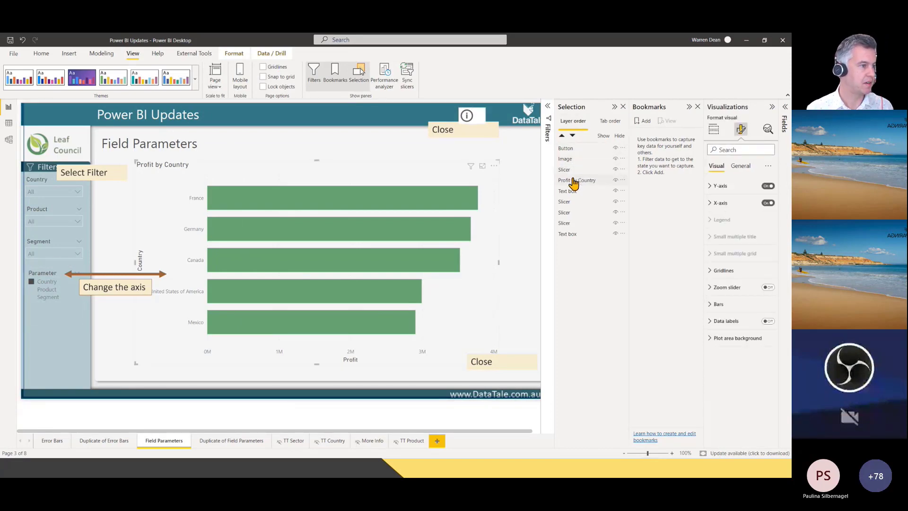
key("Escape")
left_click(573, 191)
left_click(572, 180)
left_click(572, 169)
left_click(572, 159)
left_click(570, 149)
left_click(571, 160)
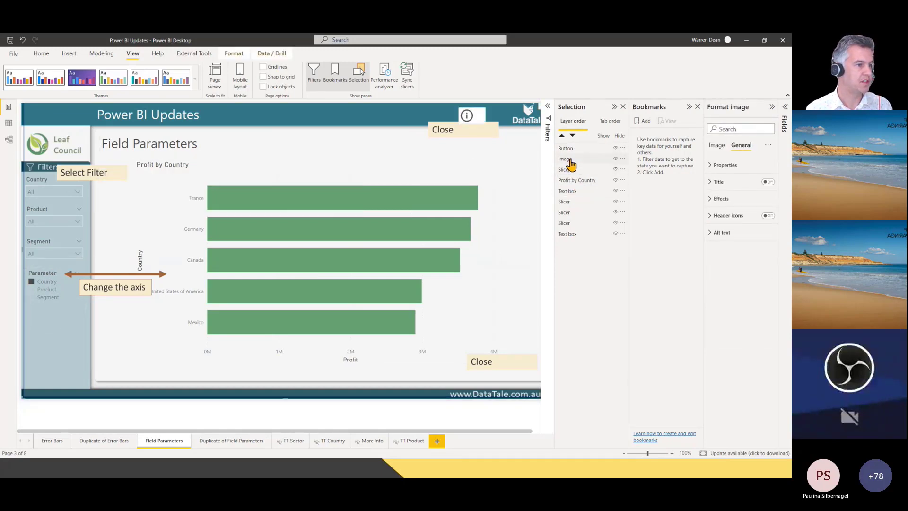
Step: Hide the overlay Image layer with its eye icon
left_click(616, 159)
left_click(616, 159)
left_click(616, 160)
left_click(616, 160)
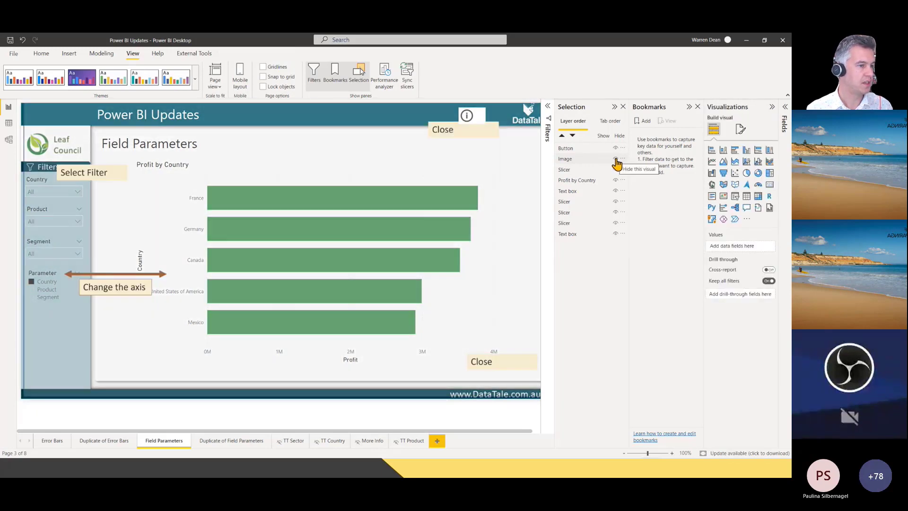
left_click(616, 160)
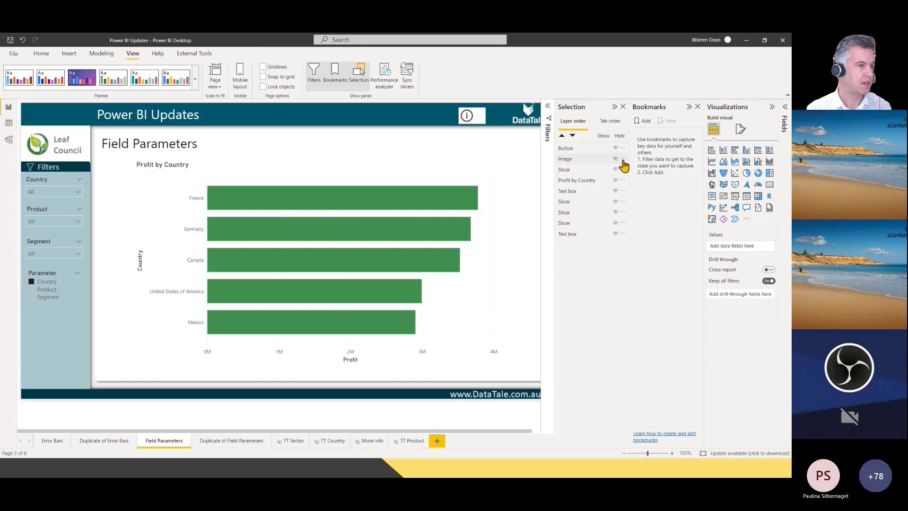
Step: Add a bookmark of the overlay-hidden state and name it 'Off'
left_click(644, 121)
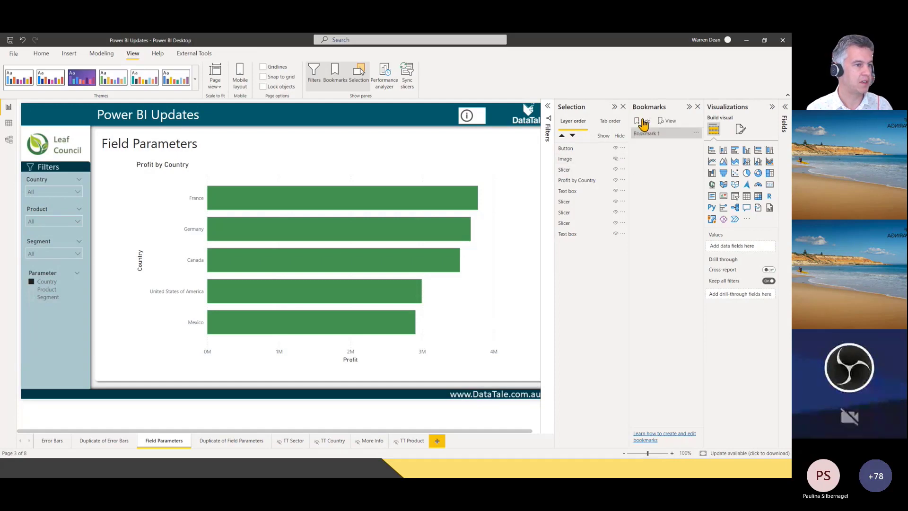
double_click(662, 134)
type("C")
type("ff")
key("Return")
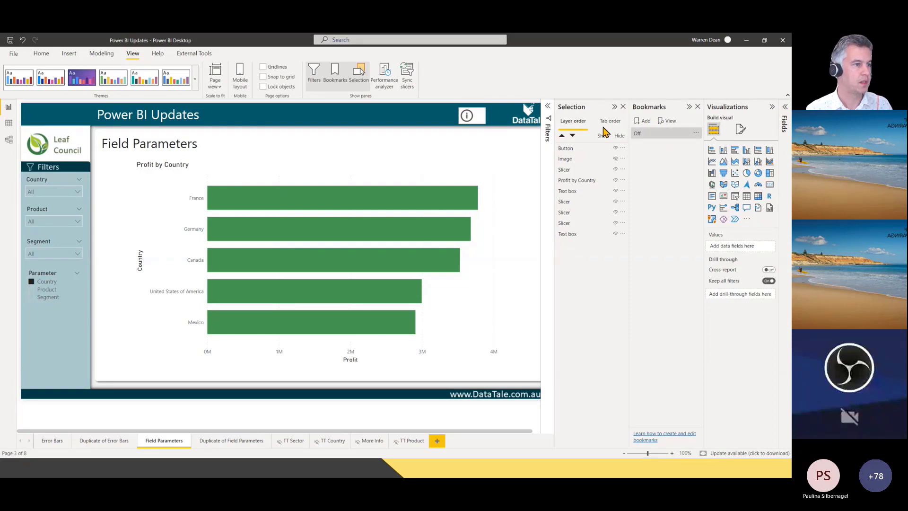
Step: Unhide the overlay image and add a second bookmark named 'On'
left_click(616, 159)
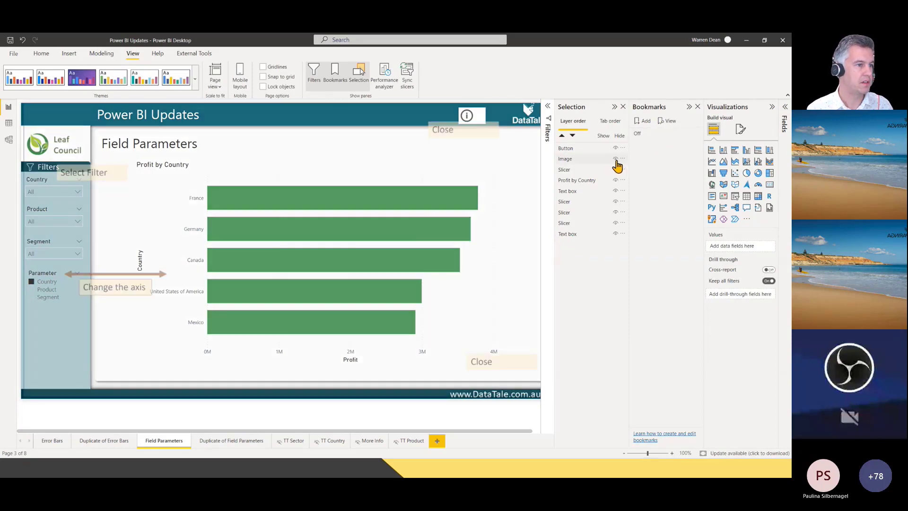
left_click(644, 122)
double_click(645, 144)
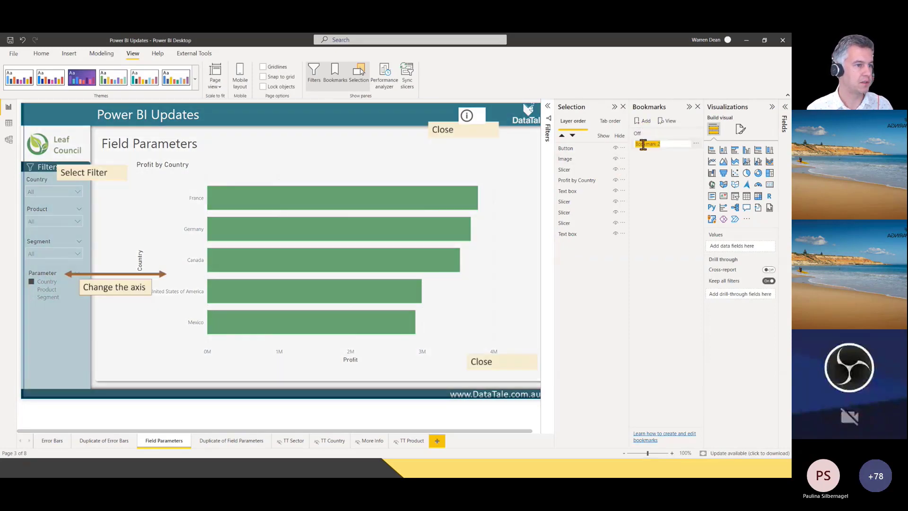
key("BackSpace")
type("On")
Step: Test the Off and On bookmarks, then close the Bookmarks and Selection panes
left_click(641, 135)
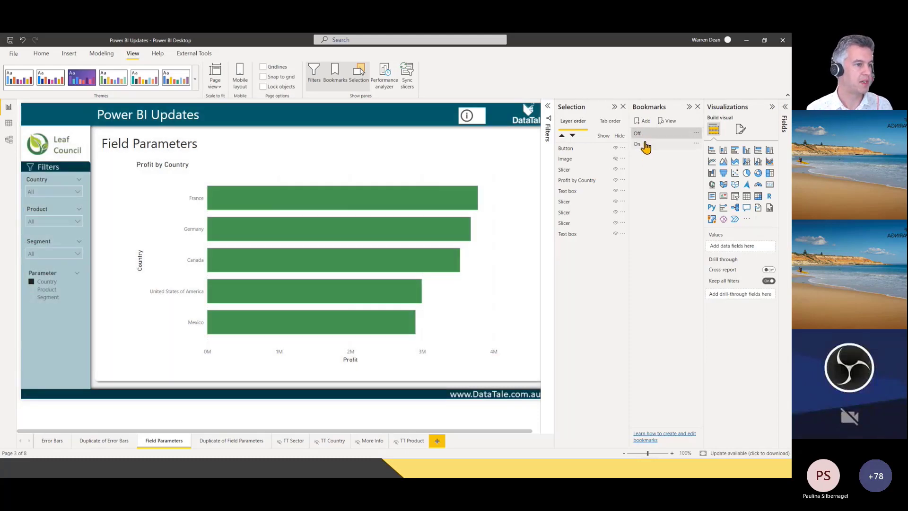
left_click(645, 144)
left_click(646, 135)
left_click(646, 144)
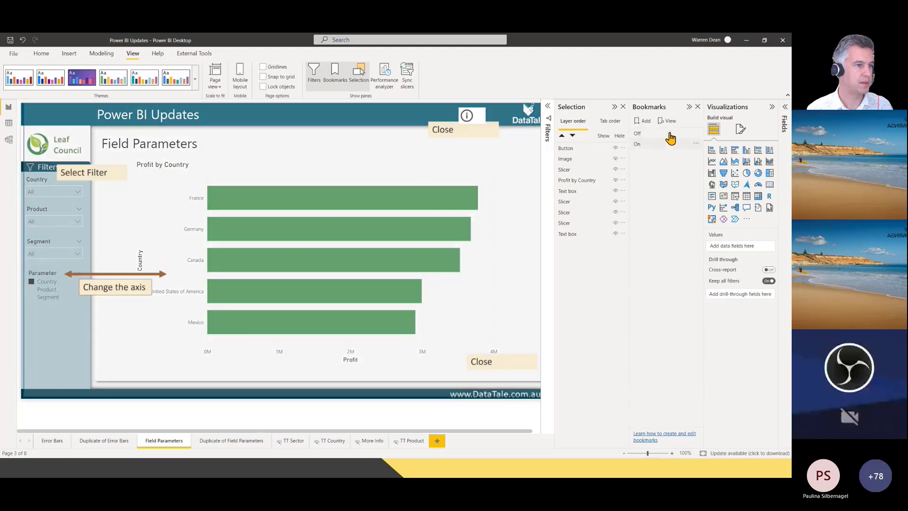
left_click(698, 107)
left_click(697, 107)
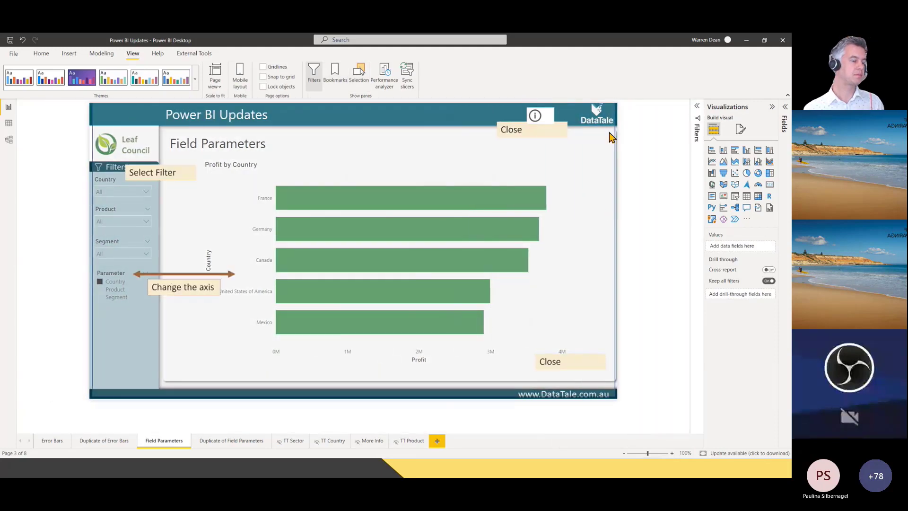
Step: Give the info button a Bookmark action that applies the 'On' bookmark
left_click(539, 118)
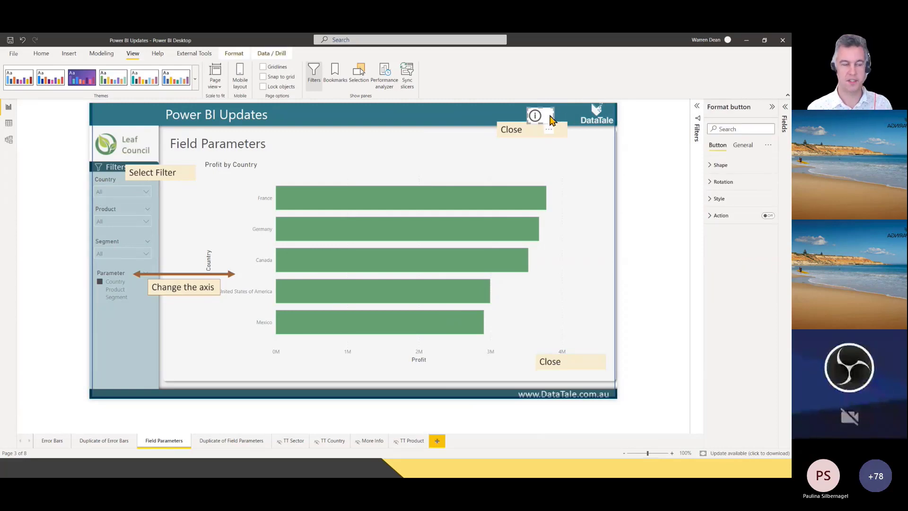
left_click(766, 217)
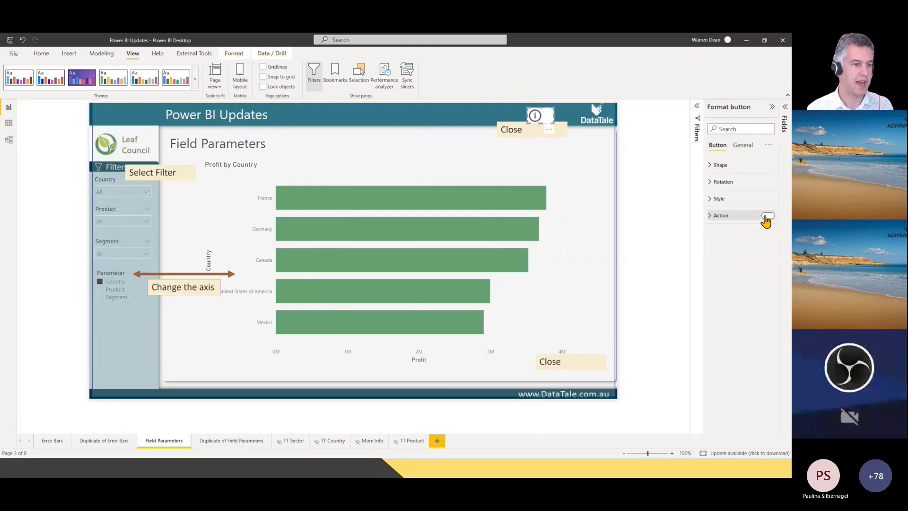
left_click(714, 217)
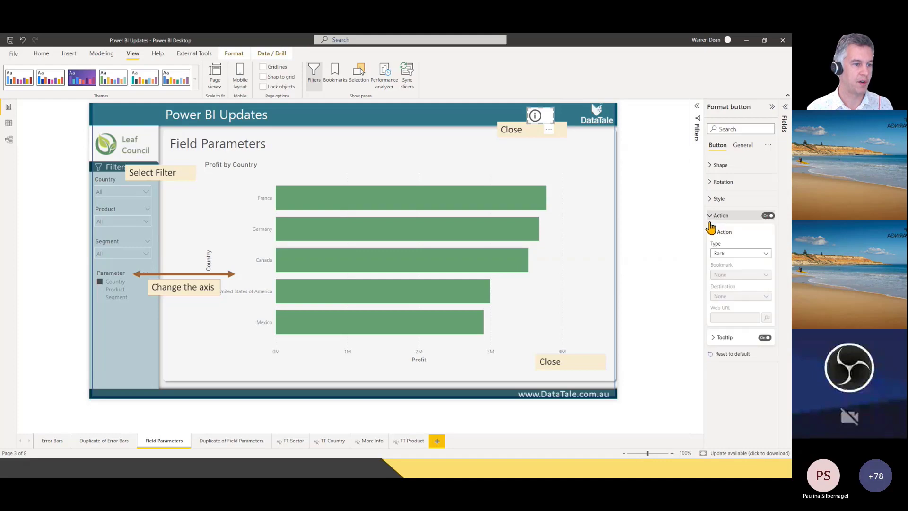
left_click(741, 254)
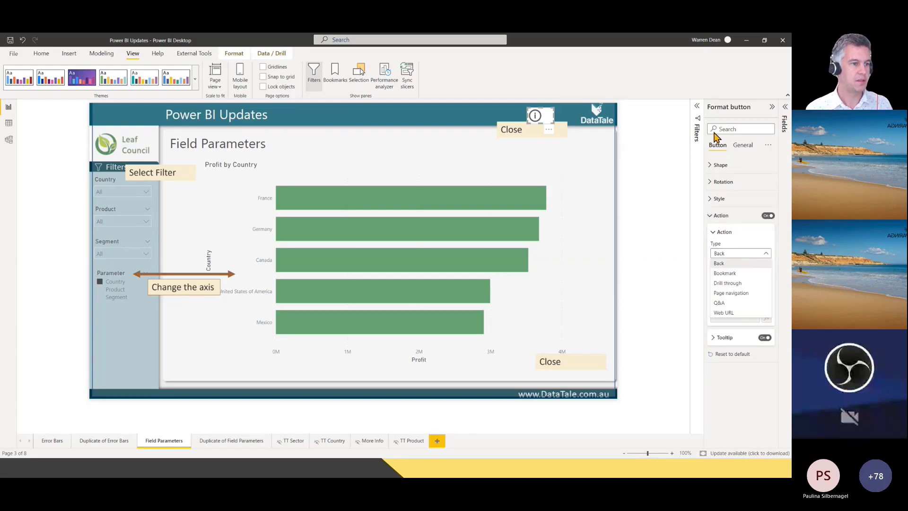
key("Escape")
key("Down")
left_click(734, 276)
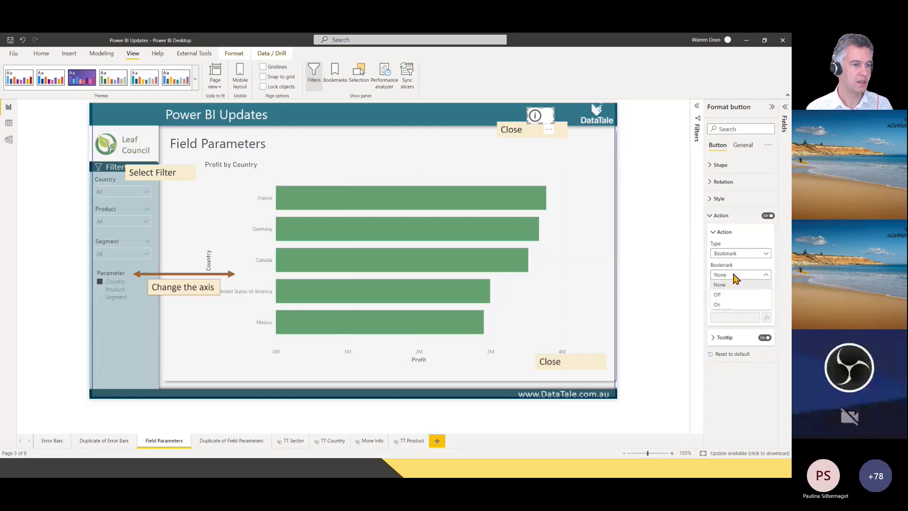
left_click(727, 305)
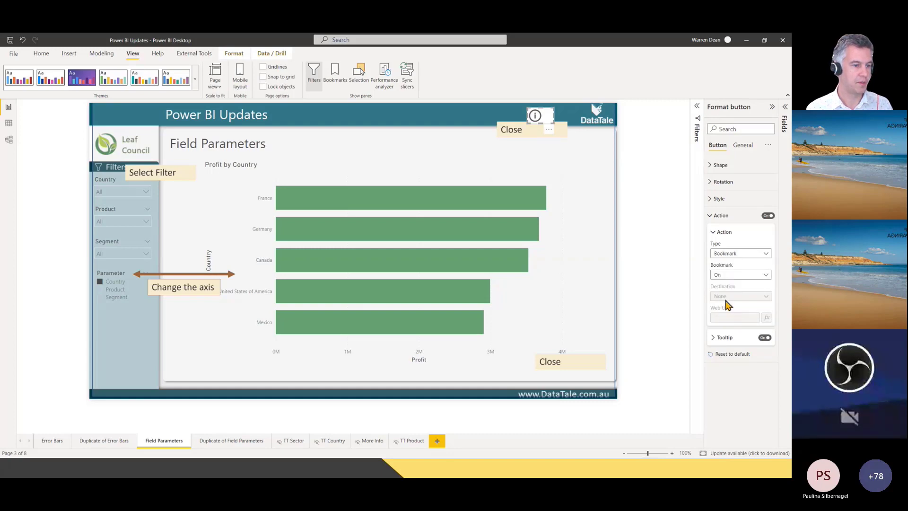
left_click(610, 194)
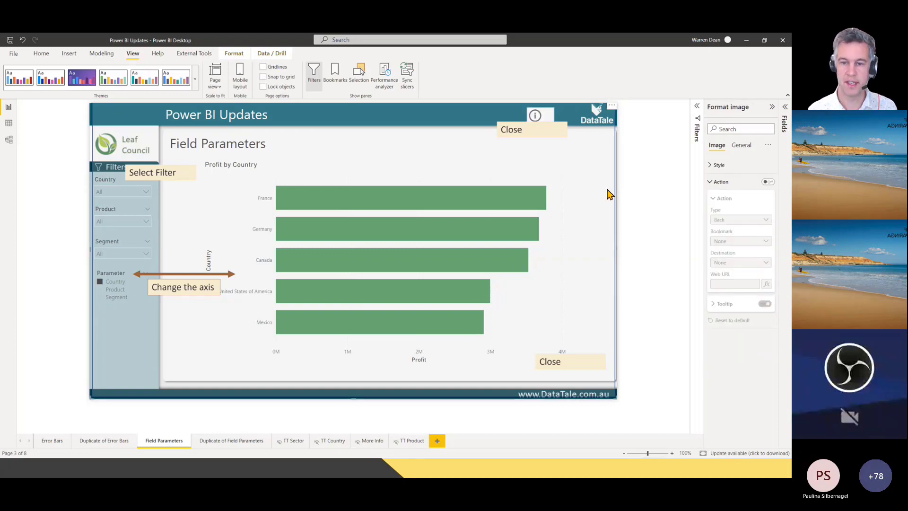
Step: Give the overlay image a Bookmark action applying 'Off', then test it by clicking the overlay
left_click(767, 182)
left_click(735, 221)
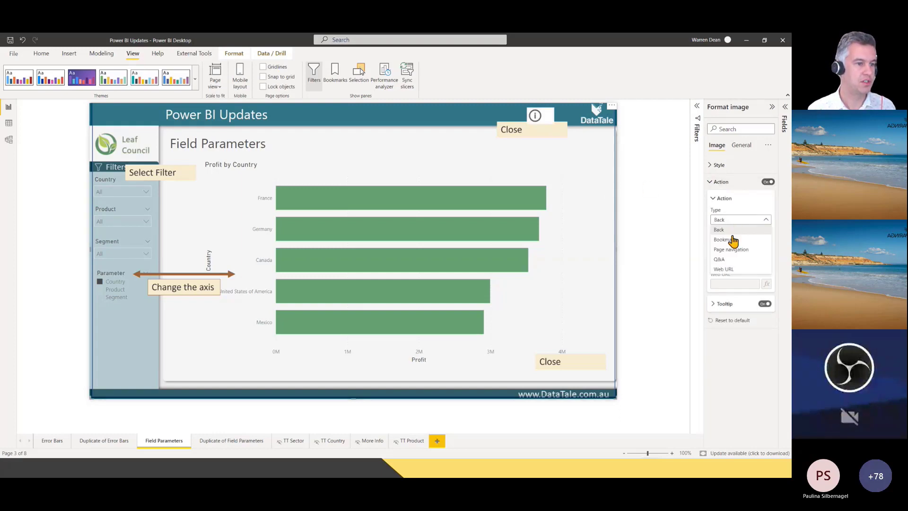
left_click(733, 241)
left_click(731, 243)
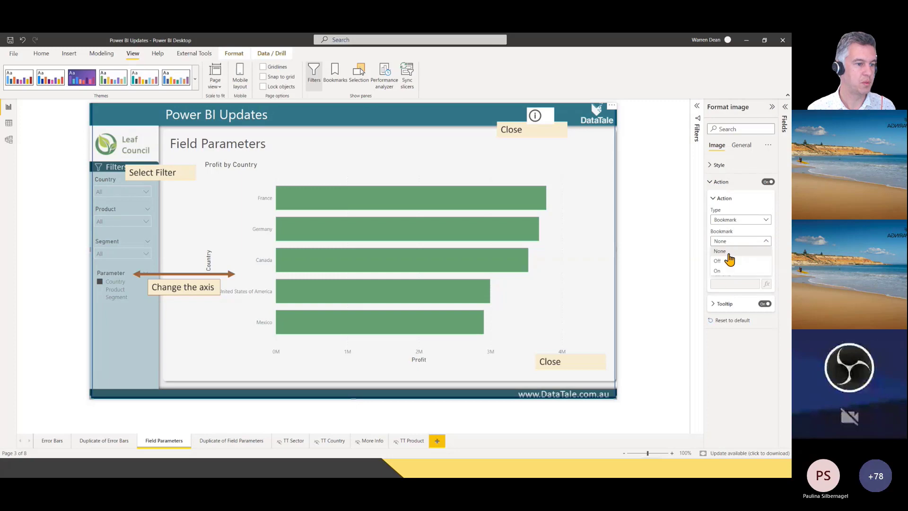
left_click(727, 260)
left_click(731, 184)
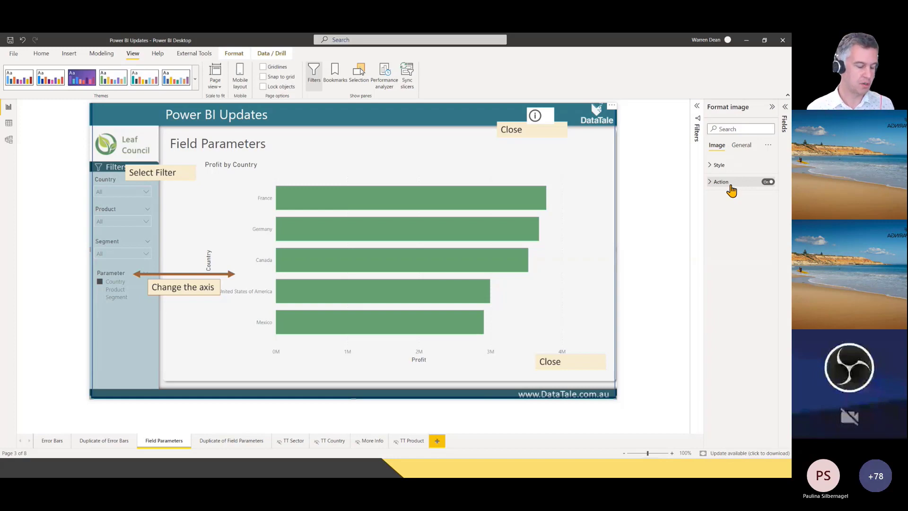
left_click(538, 118, "ctrl")
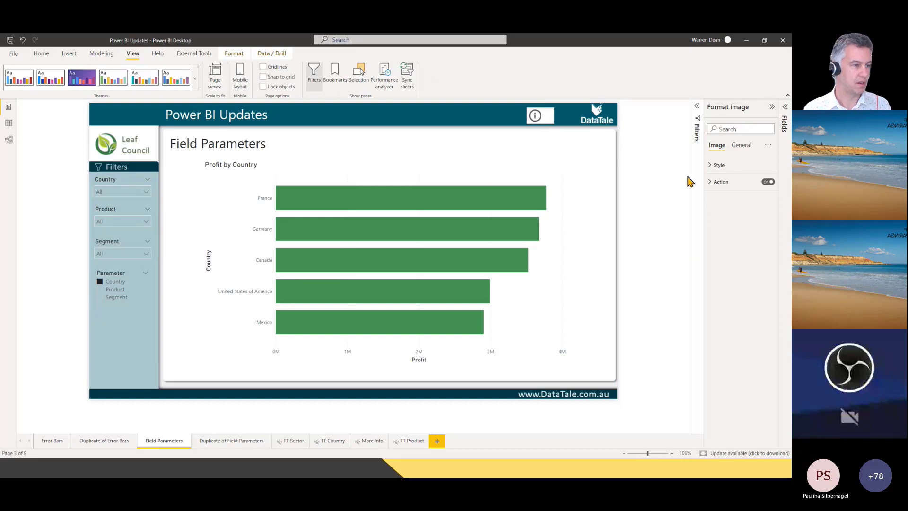
left_click(538, 121, "ctrl")
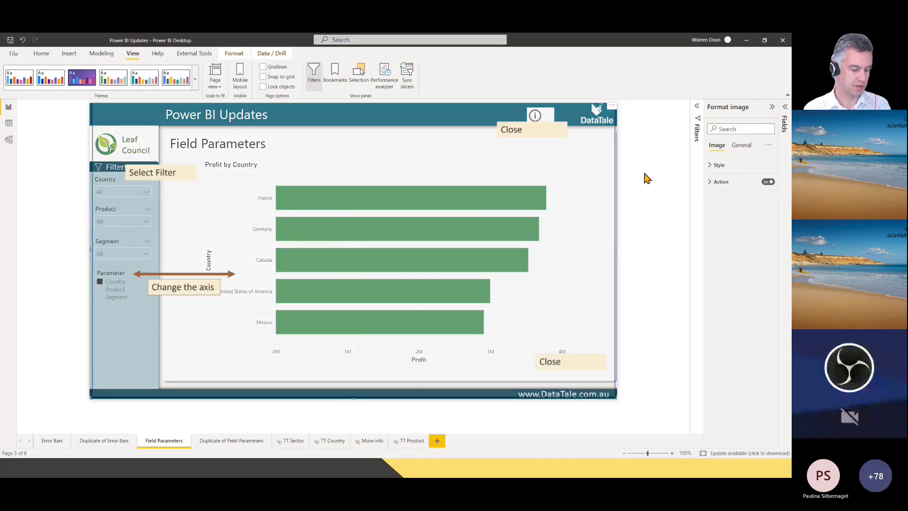
left_click(543, 124, "ctrl")
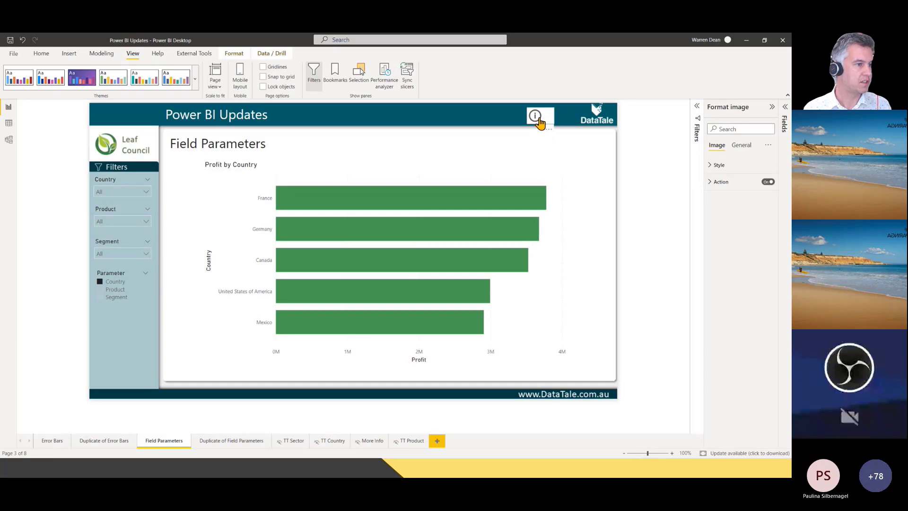
left_click(540, 123, "ctrl")
left_click(540, 123, "ctrl")
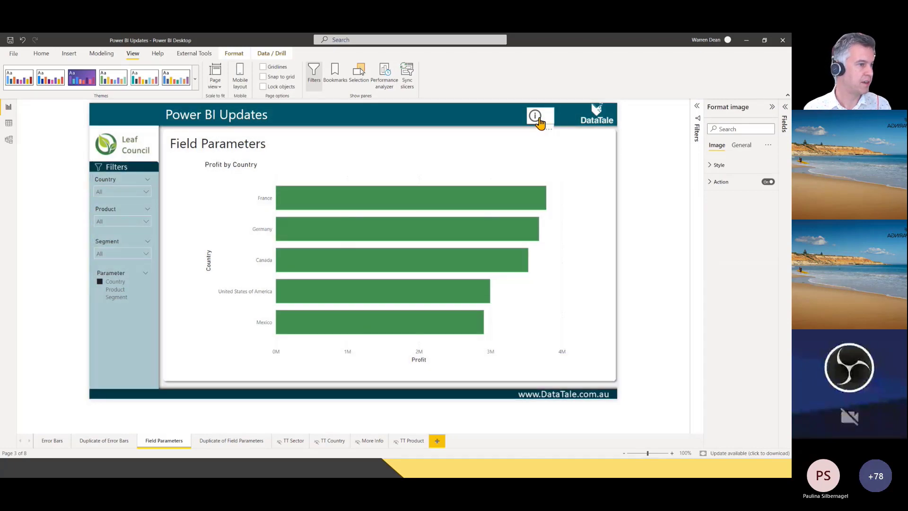
left_click(540, 122, "ctrl")
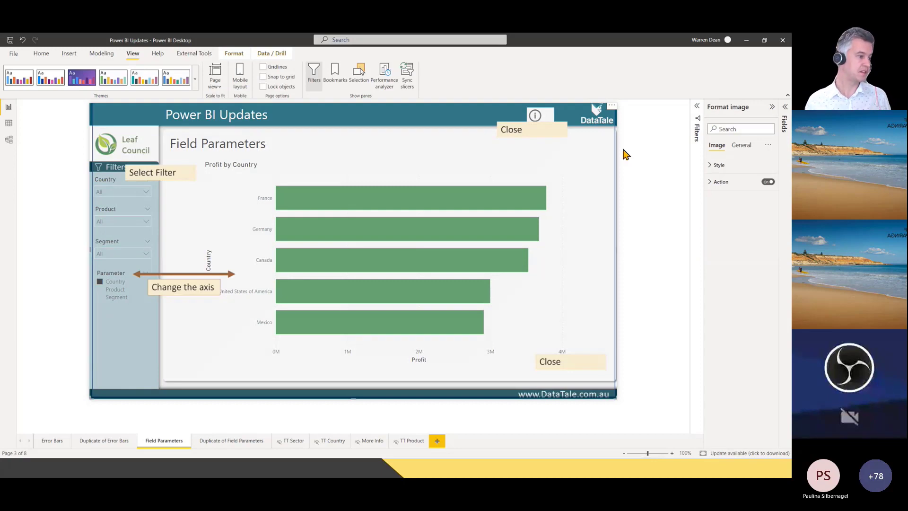
left_click(541, 121, "ctrl")
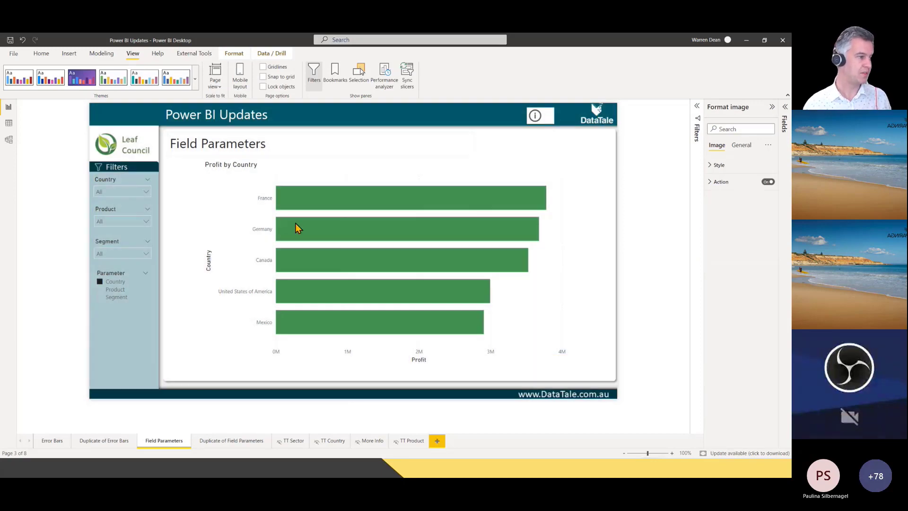
left_click(126, 289)
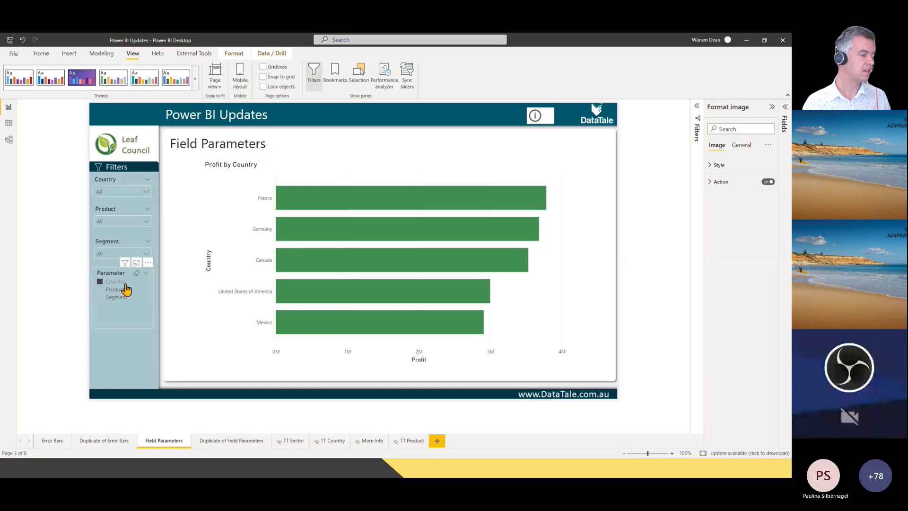
left_click(534, 118, "ctrl")
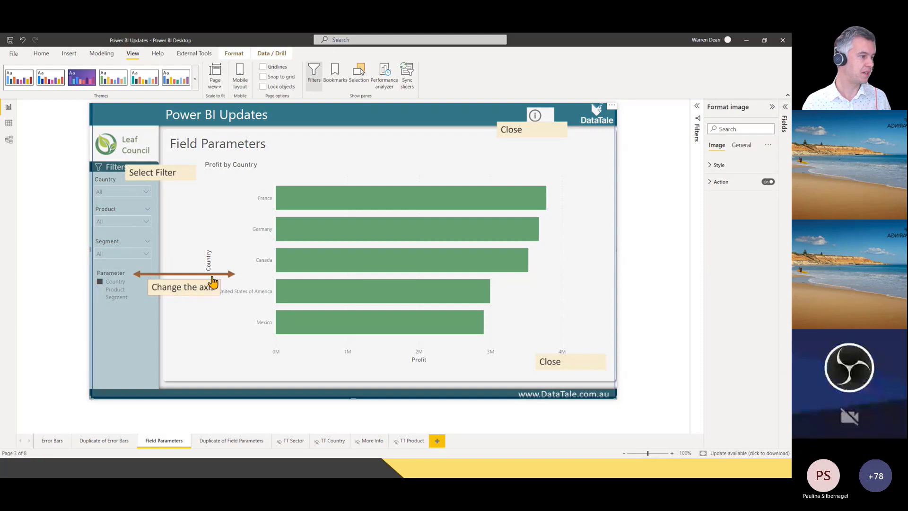
left_click(539, 119, "ctrl")
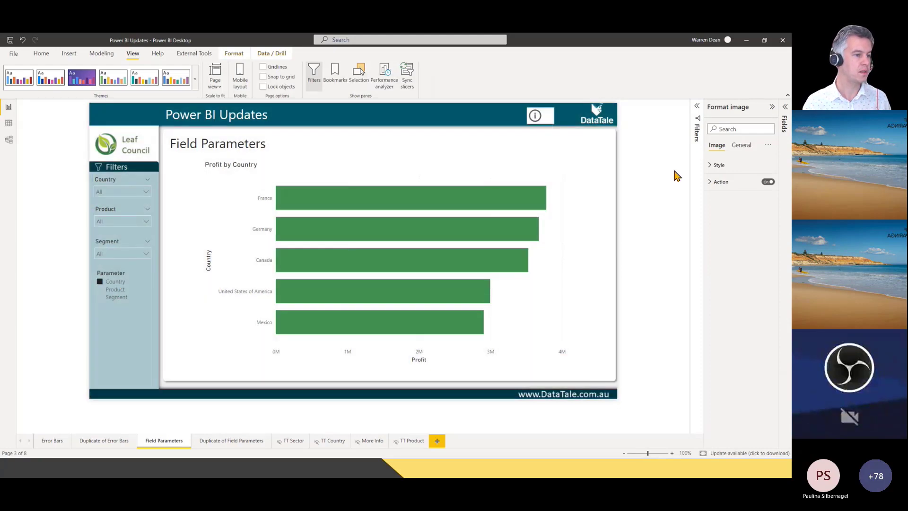